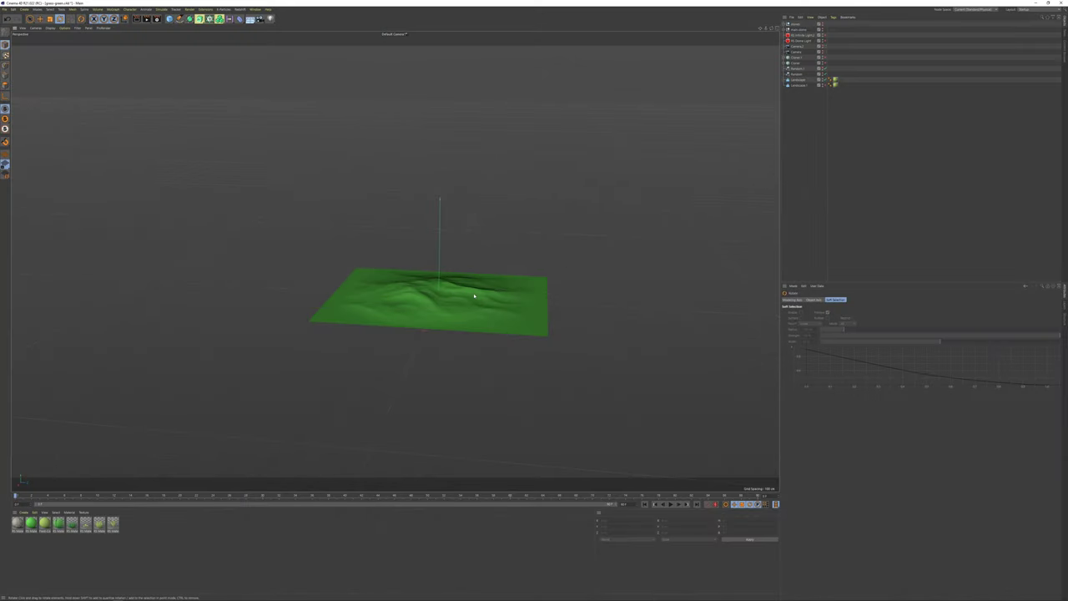
Unhide Landscape.1 and the large rock, orbiting in close on the terrain.
drag(474, 297, 427, 268)
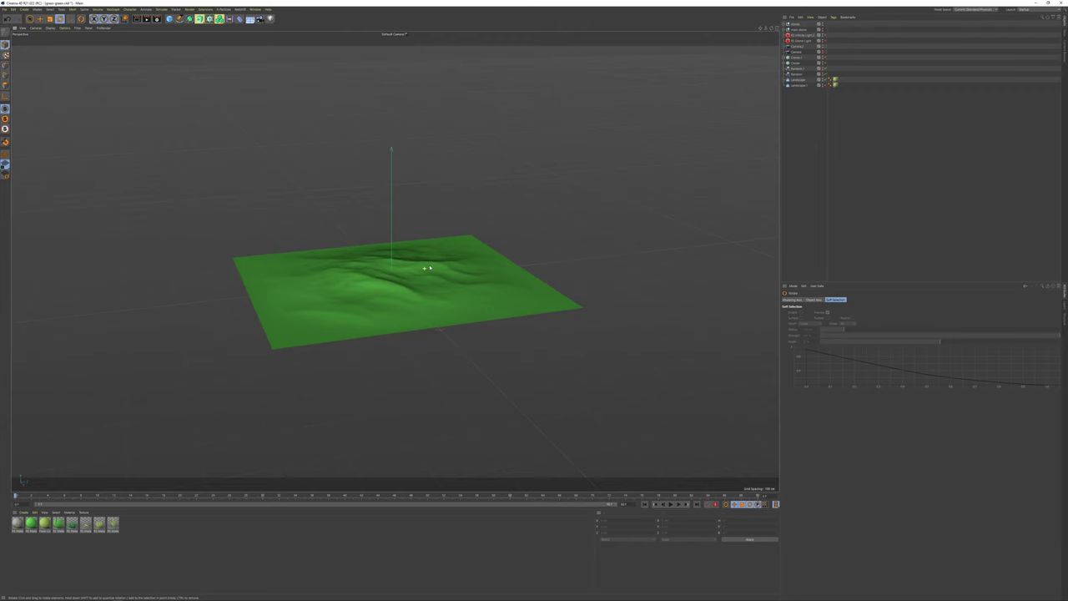
click(825, 85)
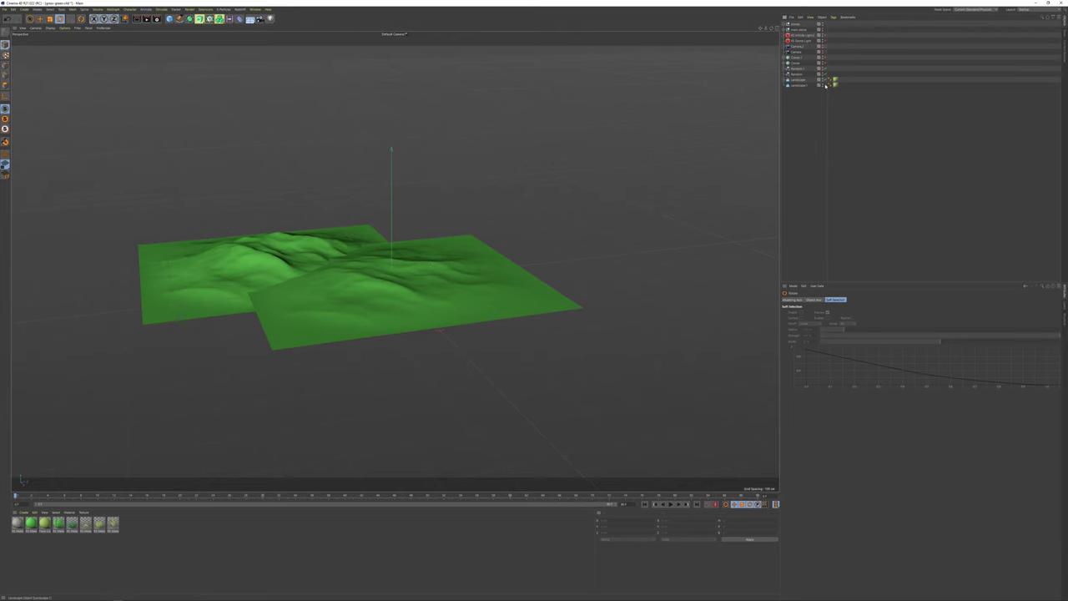
click(824, 29)
drag(419, 200, 650, 143)
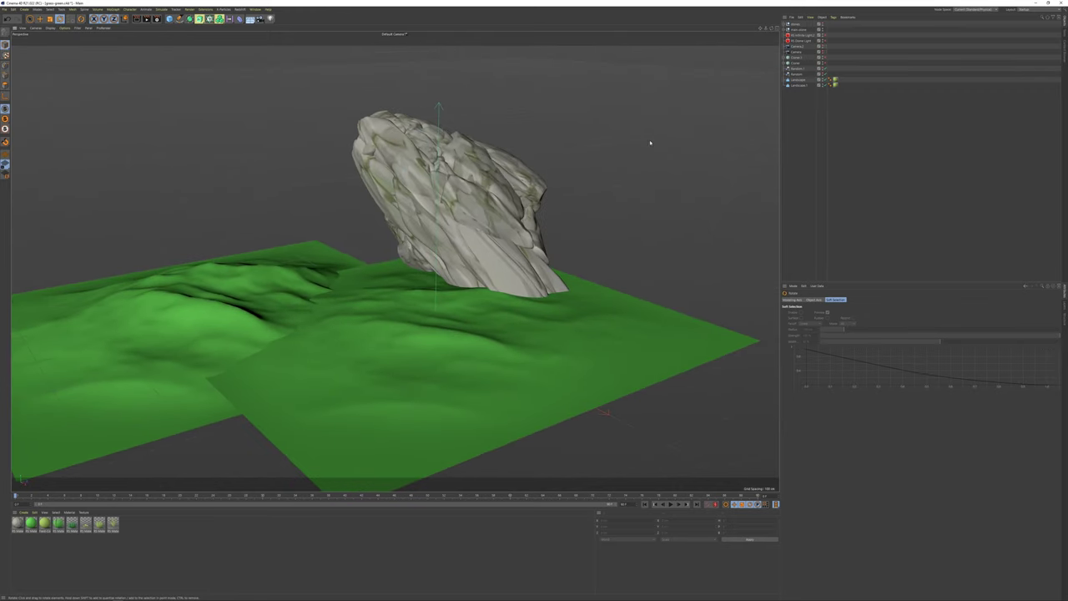
Reveal the scattered smaller rocks, trying and undoing a move of one small rock.
click(822, 24)
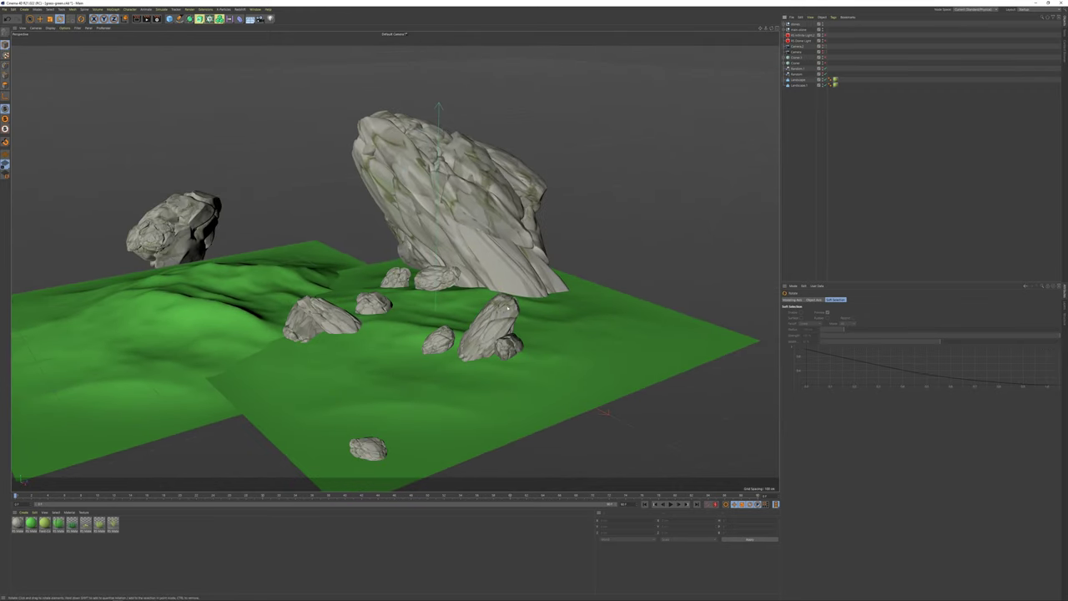
key(e)
click(505, 321)
drag(505, 321, 581, 264)
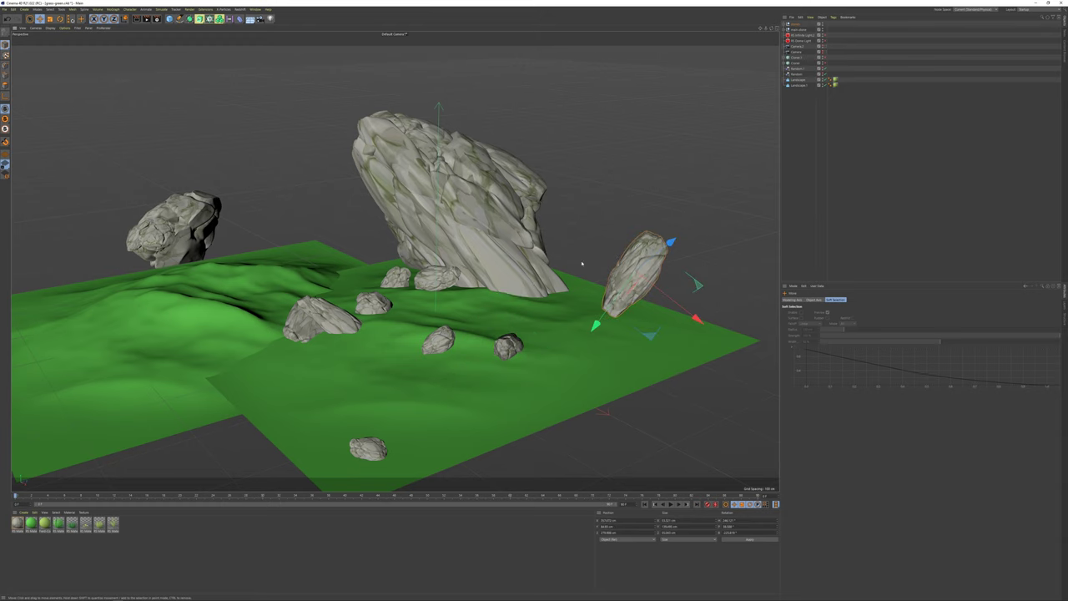
key(ctrl+z)
click(802, 105)
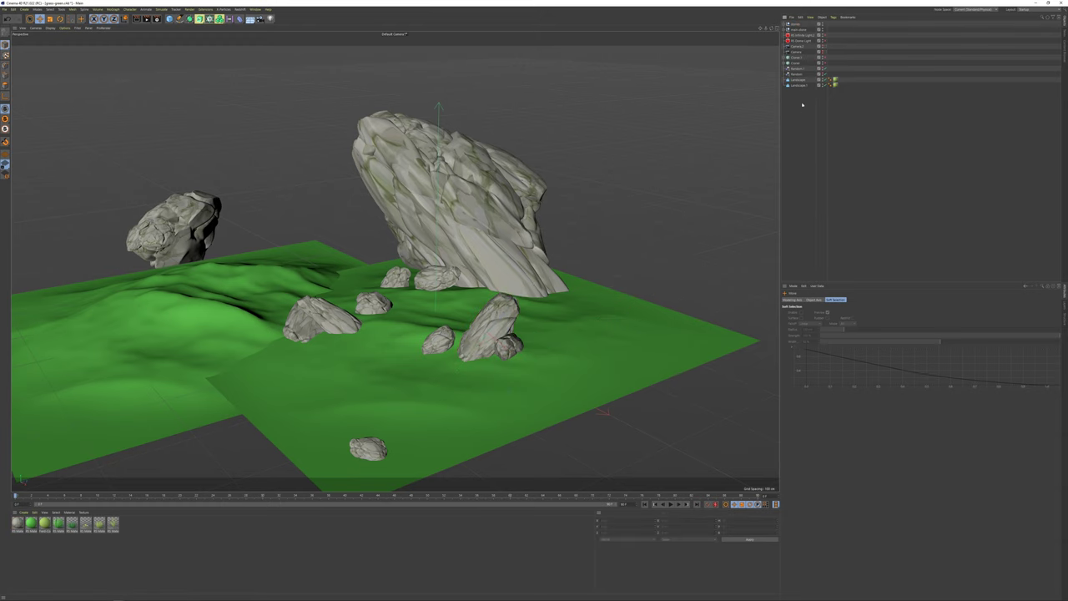
Enable the Redshift infinite light, rotate it for angled shadows, and view through Camera.2.
click(825, 35)
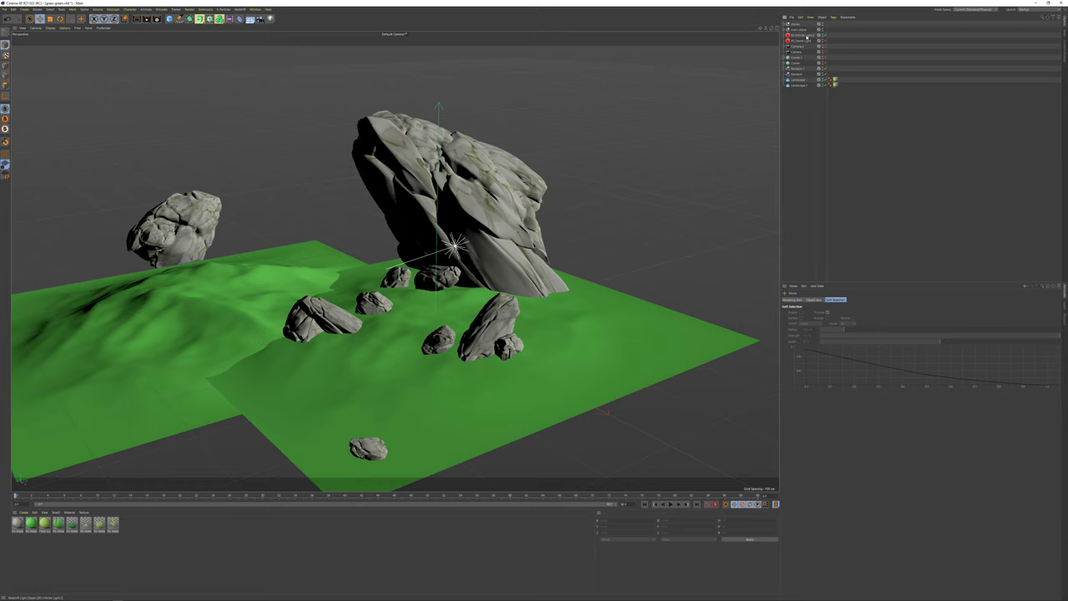
click(803, 35)
key(r)
mouse_move(480, 205)
mouse_down()
mouse_move(416, 221)
mouse_move(482, 276)
mouse_move(631, 182)
mouse_up()
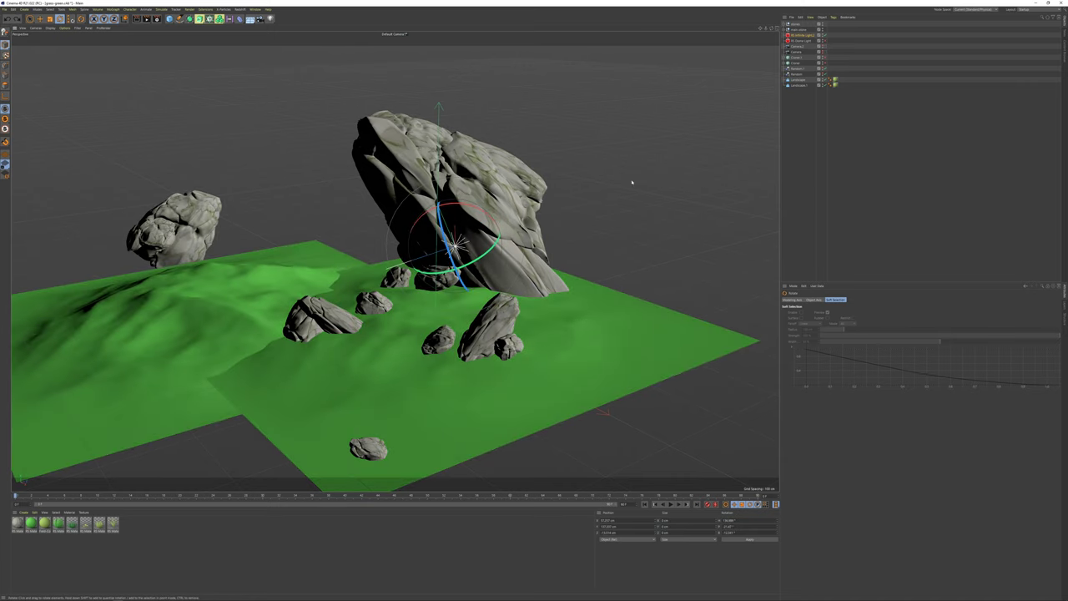
click(825, 47)
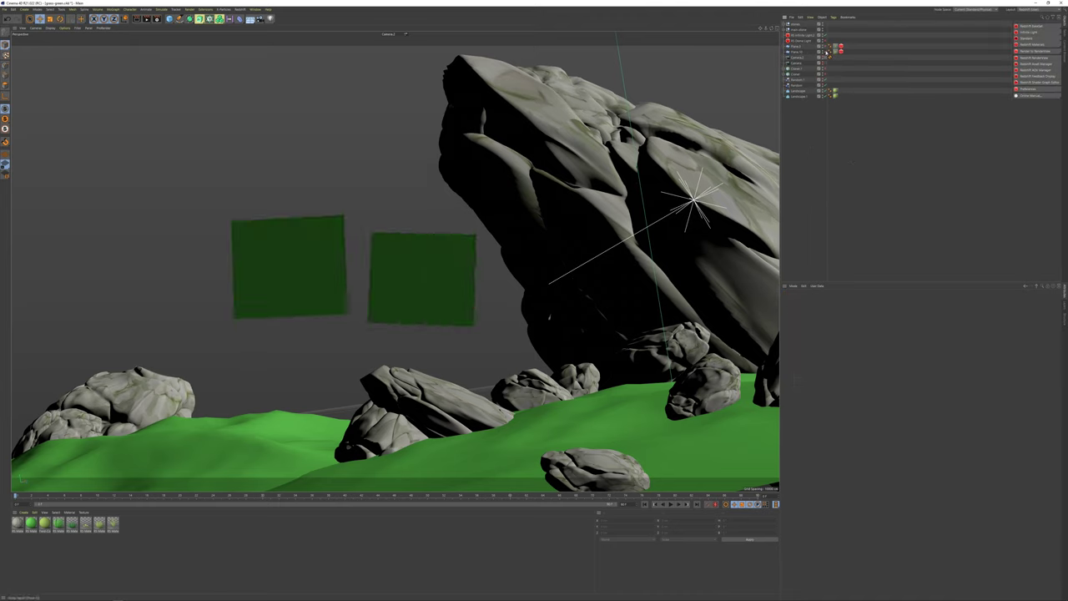
Turn on wireframe-over-shaded display and open the Redshift RenderView preview beside the viewport.
key(n)
key(b)
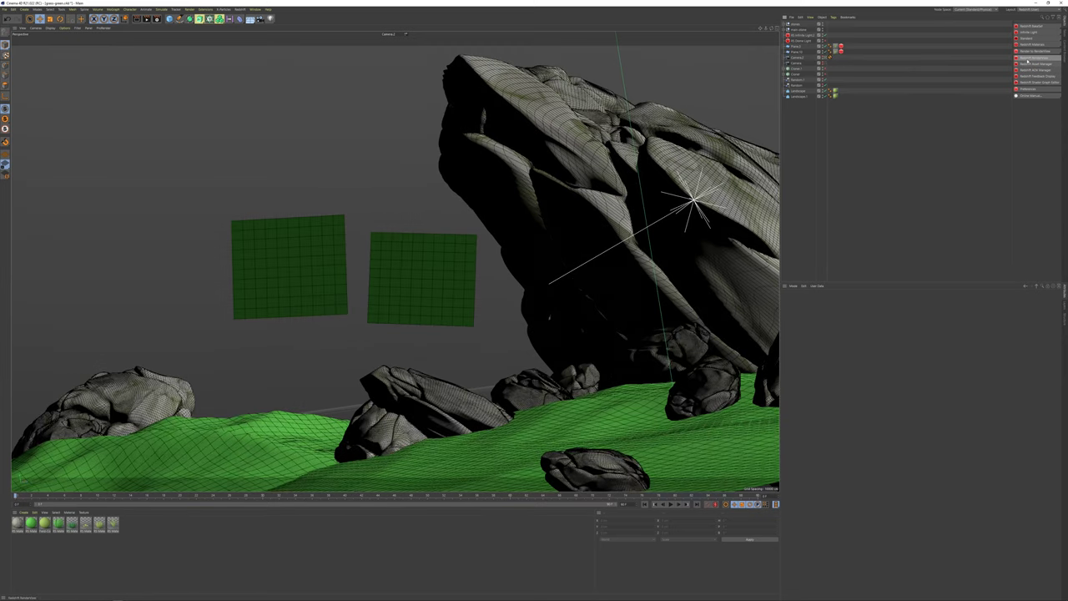
click(1035, 58)
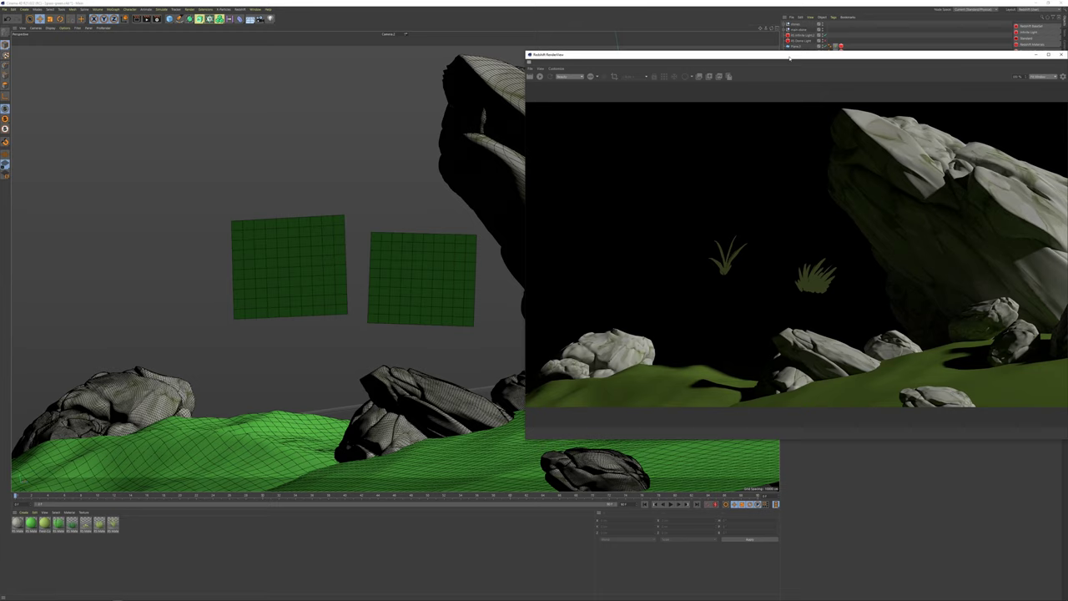
drag(789, 58, 652, 47)
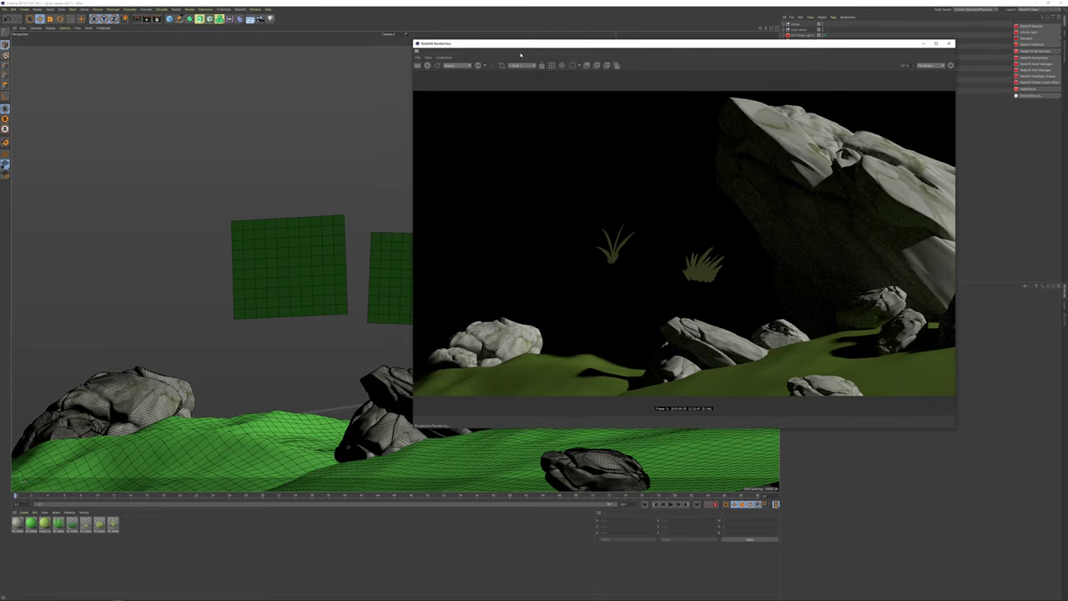
Reposition the two green grass cards down and left, then close RenderView.
click(288, 224)
drag(288, 193, 286, 126)
drag(307, 172, 283, 226)
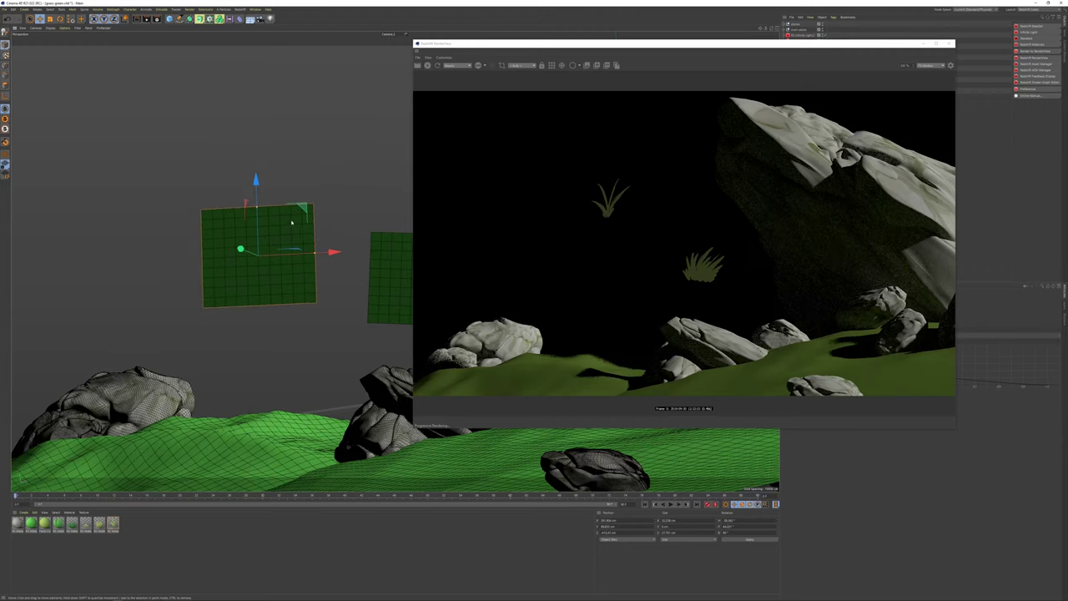
key(ctrl+z)
drag(392, 260, 256, 302)
click(948, 43)
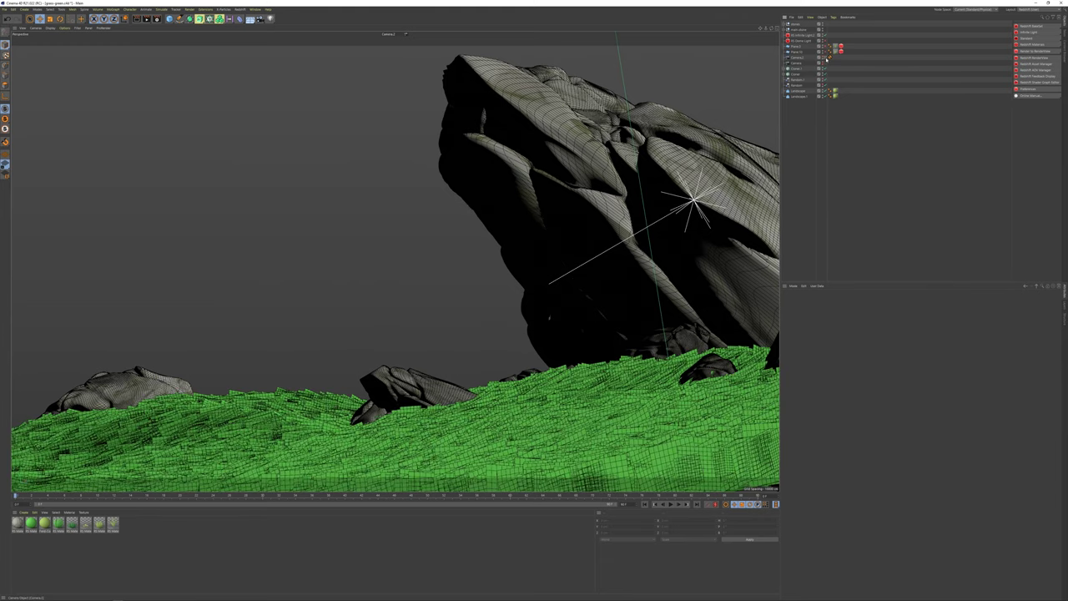
click(826, 58)
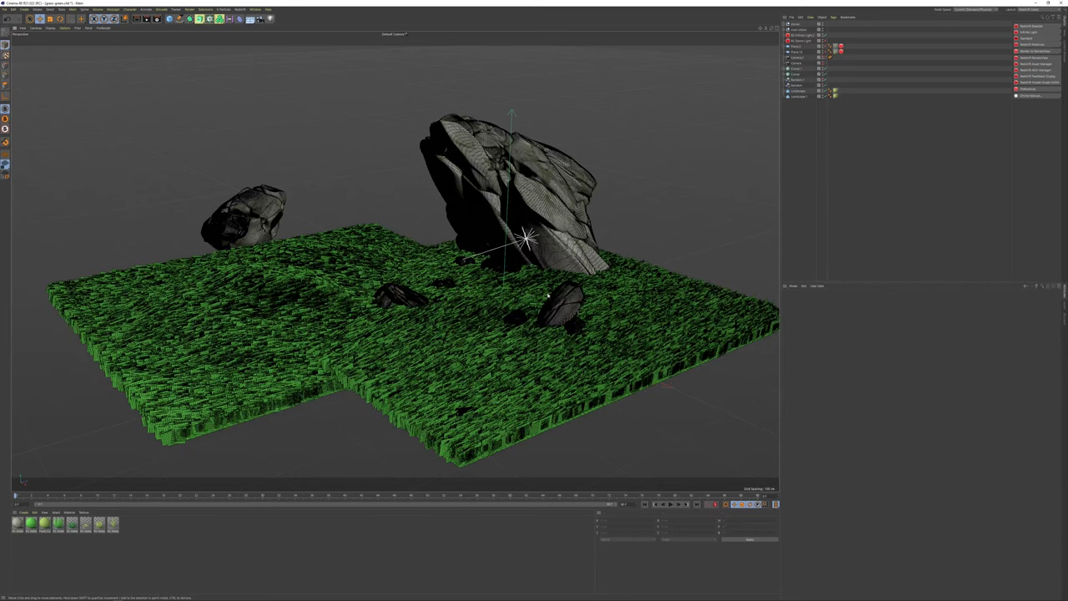
drag(544, 296, 549, 295)
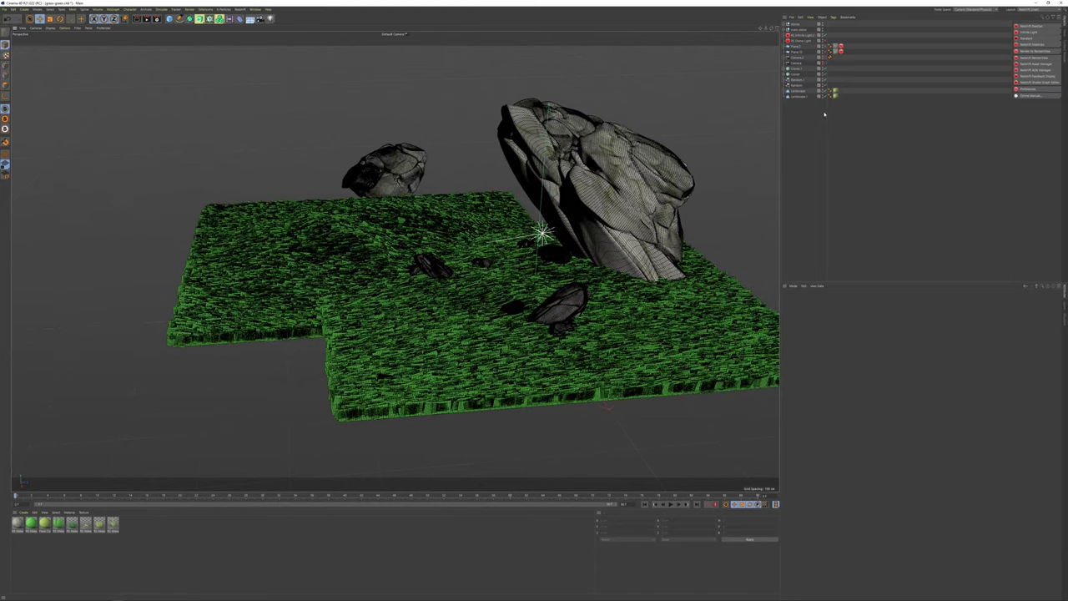
click(827, 59)
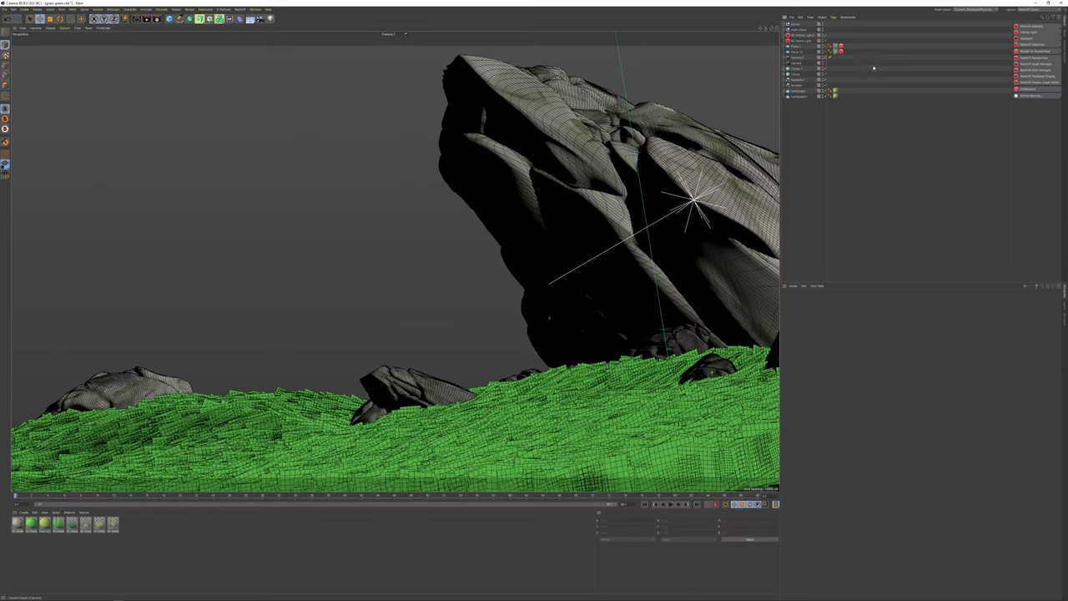
Re-render the Camera.2 view of the boulder on grass in Redshift RenderView.
click(1035, 59)
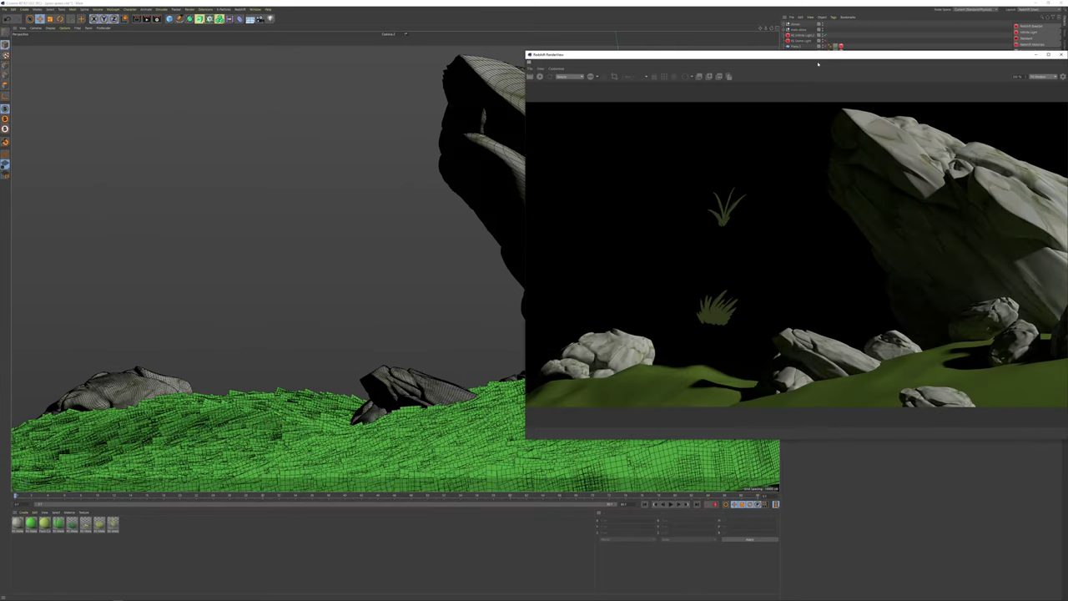
drag(820, 59, 474, 46)
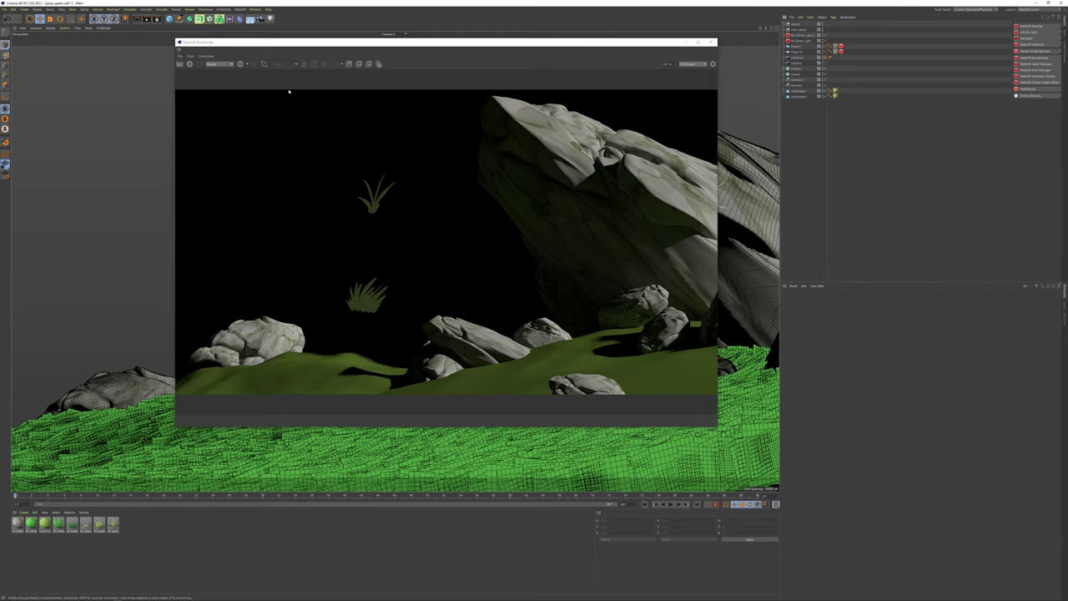
click(190, 64)
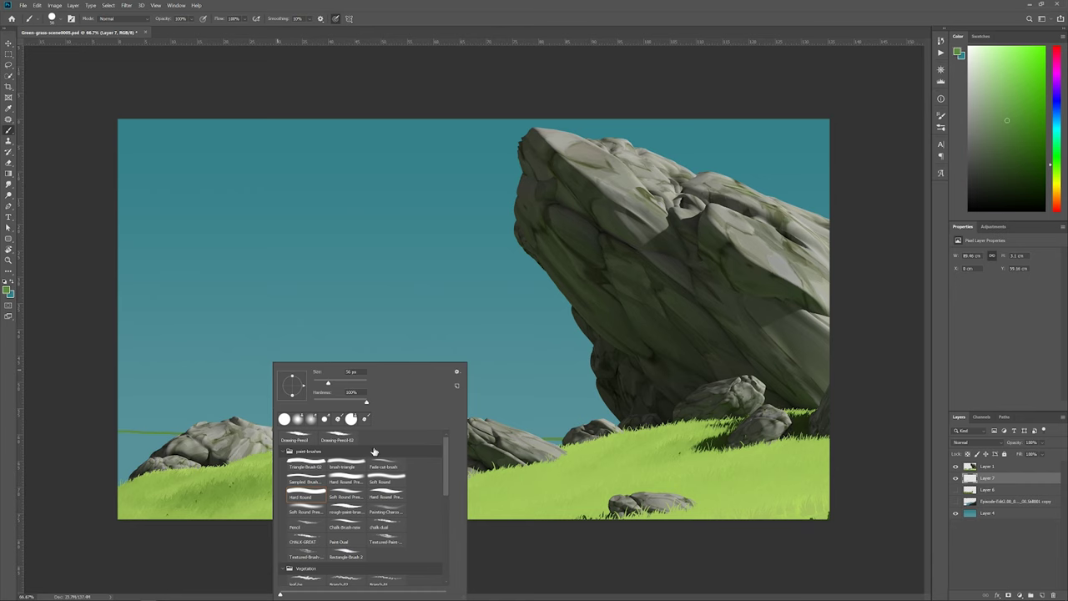
scroll(364, 501, down, 2)
click(306, 476)
Paint a dark green horizon band, pine trees beside the rock, and shading on the distant mountains.
key(Return)
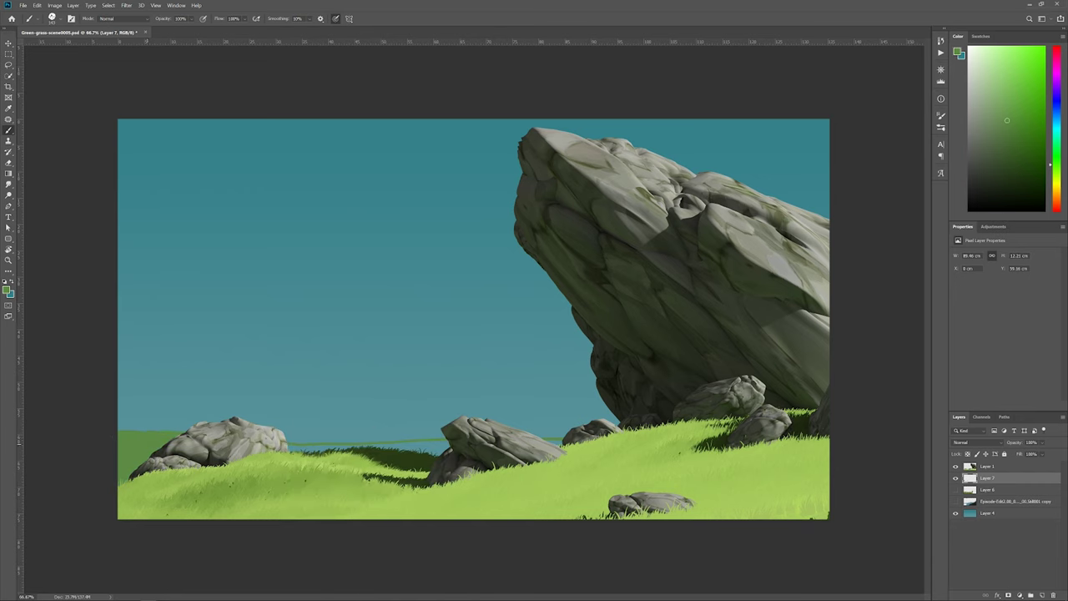
drag(289, 448, 512, 448)
click(989, 164)
drag(573, 367, 589, 434)
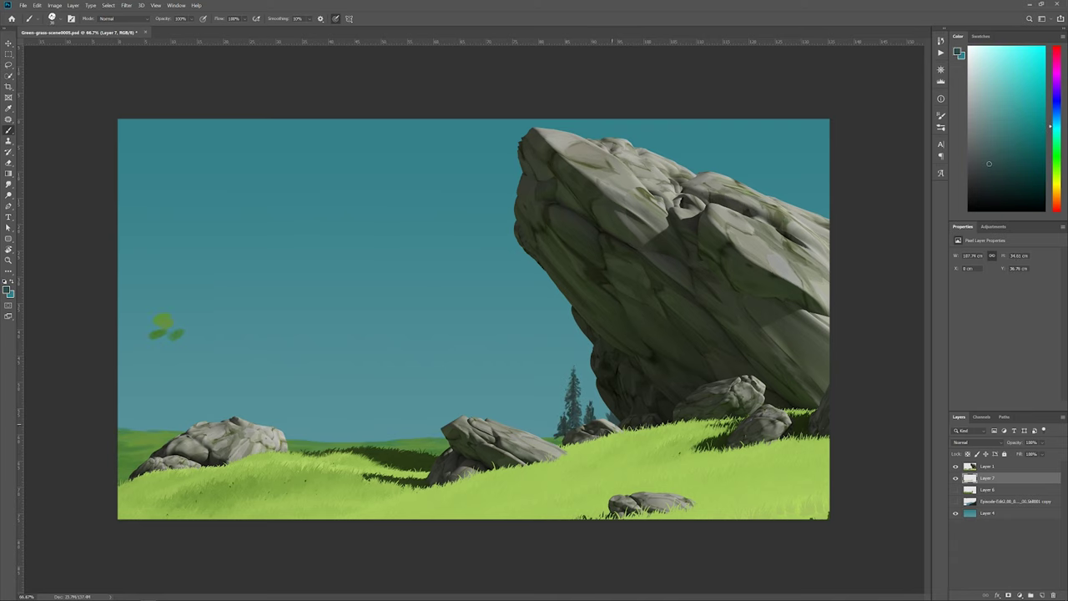
scroll(608, 463, up, 2)
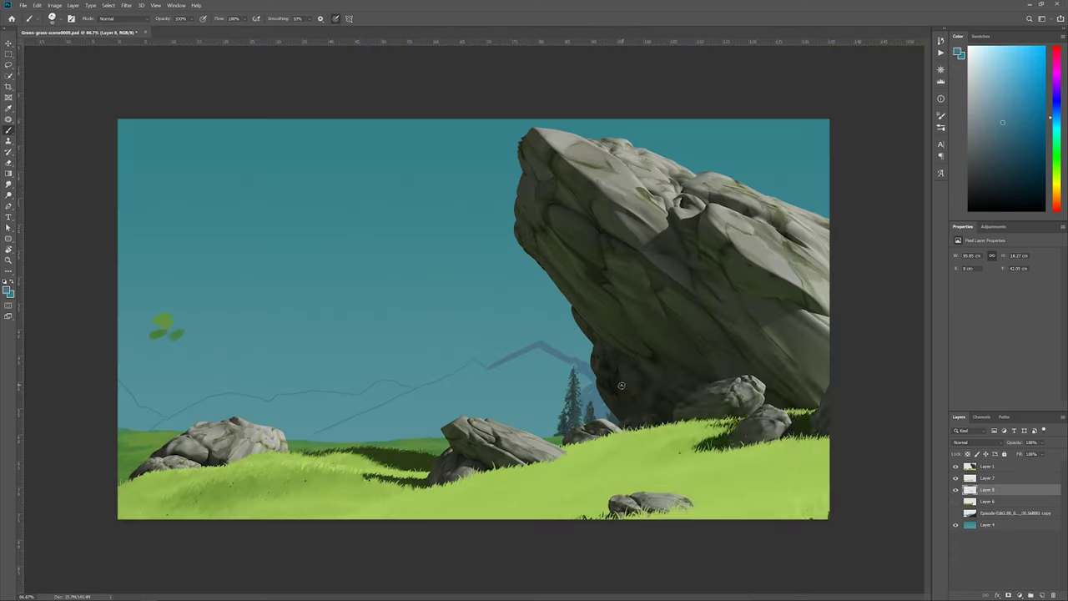
mouse_move(394, 422)
mouse_down()
mouse_move(451, 391)
mouse_move(315, 424)
mouse_move(242, 402)
mouse_move(149, 421)
mouse_move(121, 386)
mouse_up()
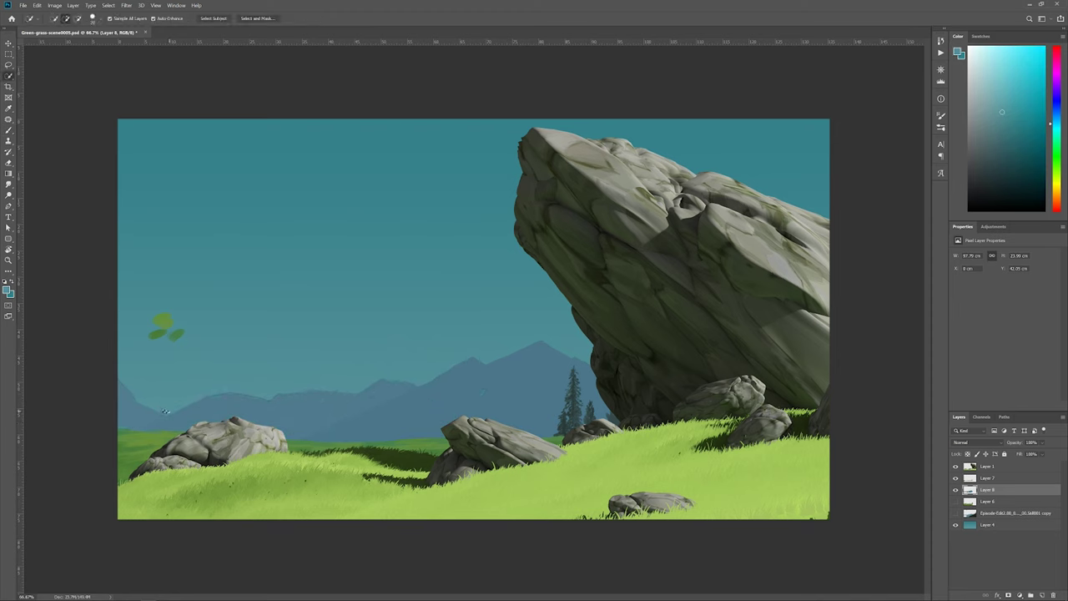
Pick a green colour and a new brush preset to work on Layer 7.
alt+click(139, 436)
right_click(140, 435)
double_click(272, 527)
click(987, 477)
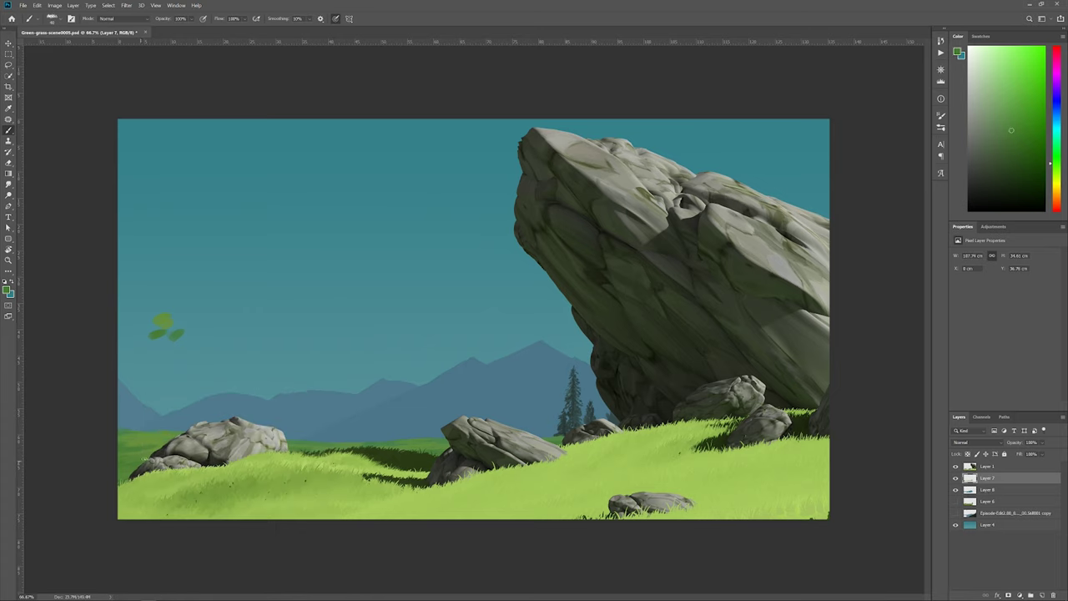
Paint black grass-blade strokes on a new Untitled-1 document and marquee them for a brush preset.
key(ctrl+n)
key(Return)
key(ctrl+plus)
key(d)
mouse_move(330, 250)
mouse_down()
mouse_move(359, 288)
mouse_move(415, 250)
mouse_move(463, 284)
mouse_up()
key(m)
drag(318, 222, 481, 316)
click(36, 5)
click(76, 300)
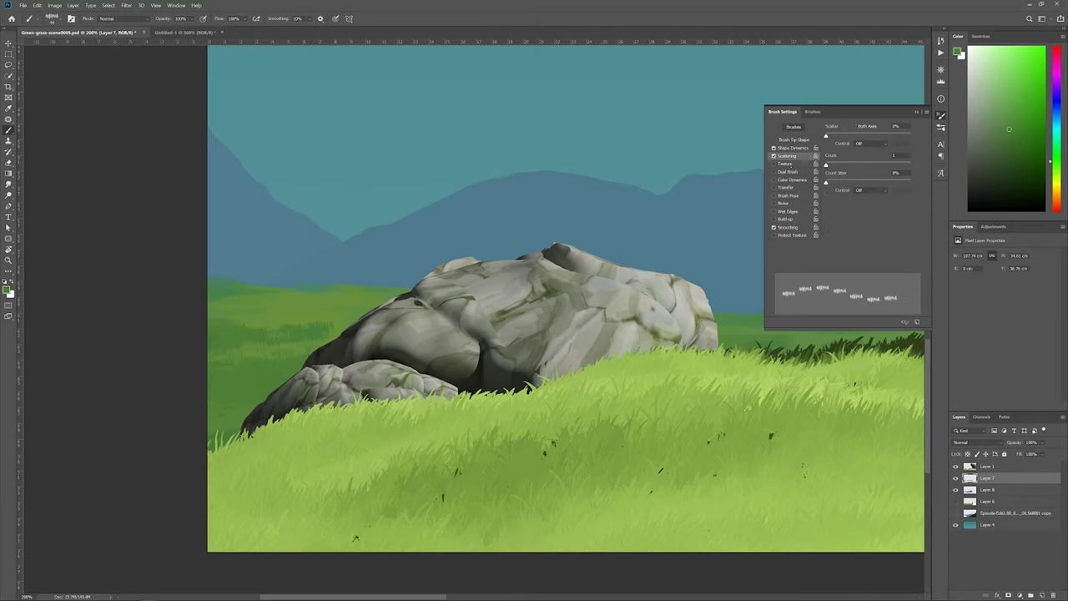
Set the brush's shape dynamics so its angle follows pen tilt.
click(877, 207)
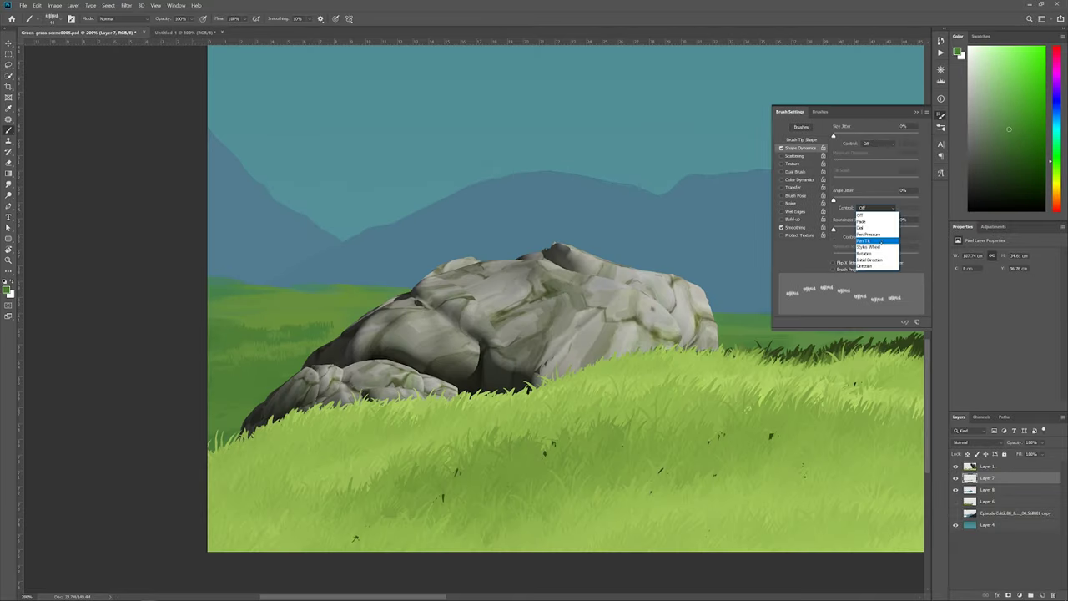
click(872, 233)
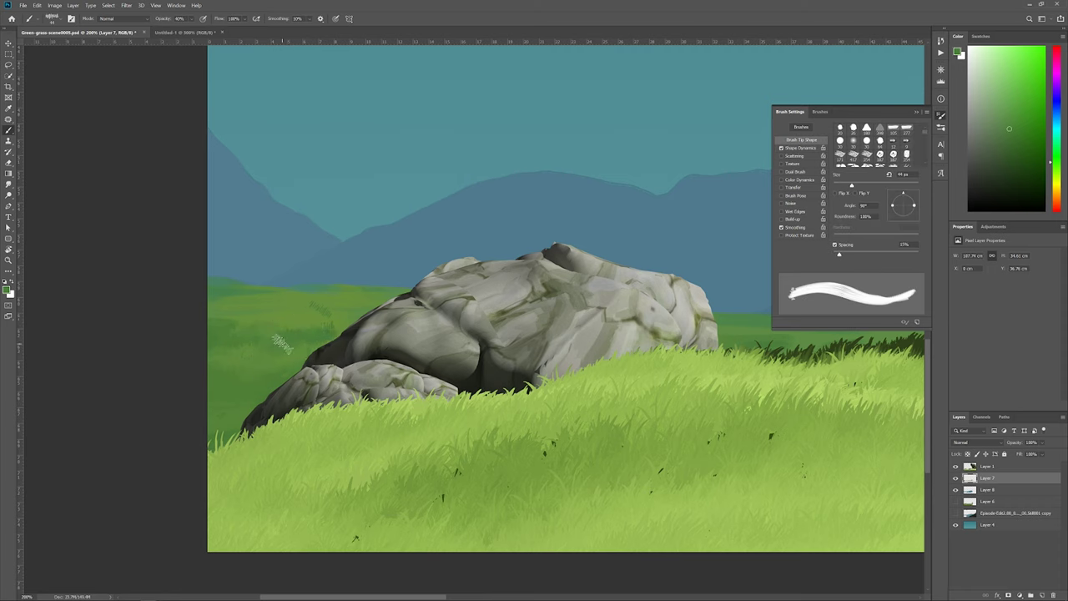
right_click(284, 343)
key(Escape)
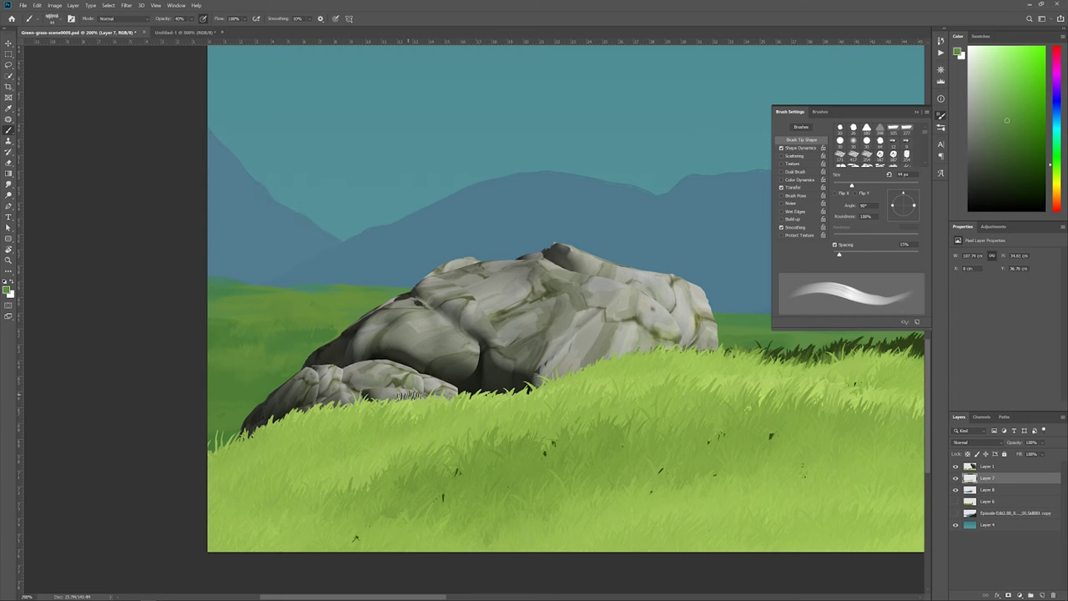
Sample the rock-base colour and paint a dark-roofed hut at 30% opacity.
alt+click(285, 292)
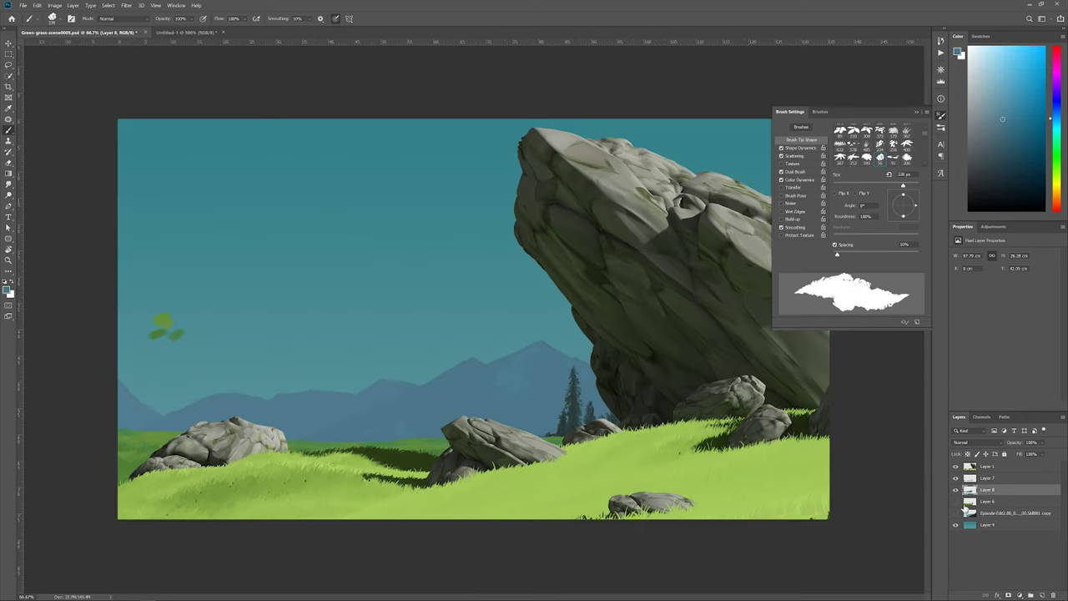
alt+click(559, 377)
key(3)
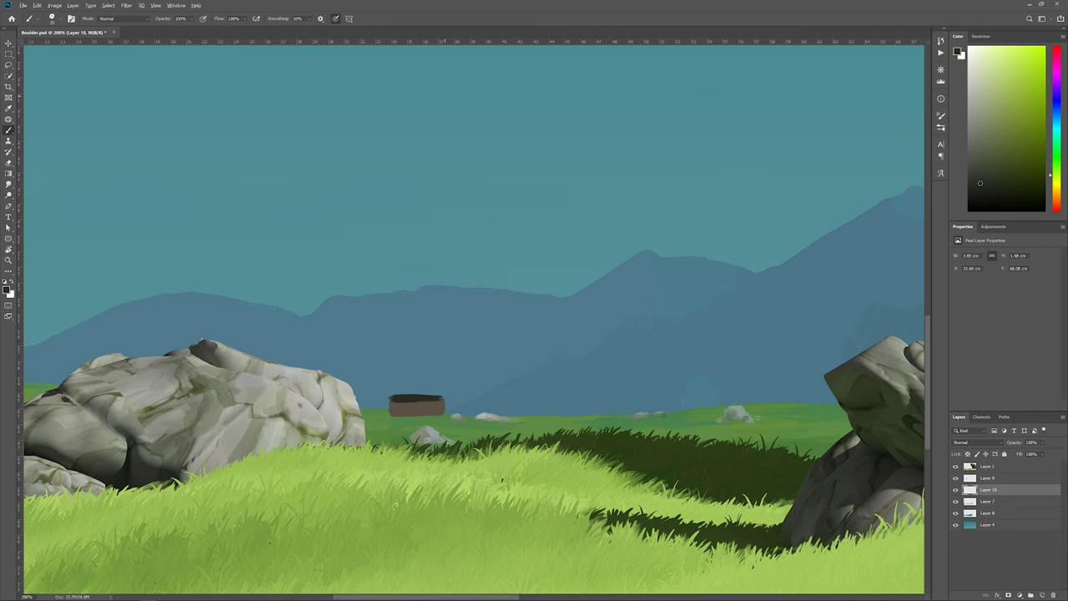
mouse_move(393, 393)
mouse_down()
mouse_move(451, 393)
mouse_move(439, 411)
mouse_move(519, 412)
mouse_move(506, 414)
mouse_up()
Sample a dark colour from the hut and paint a small pale cloud above the mountains.
click(9, 288)
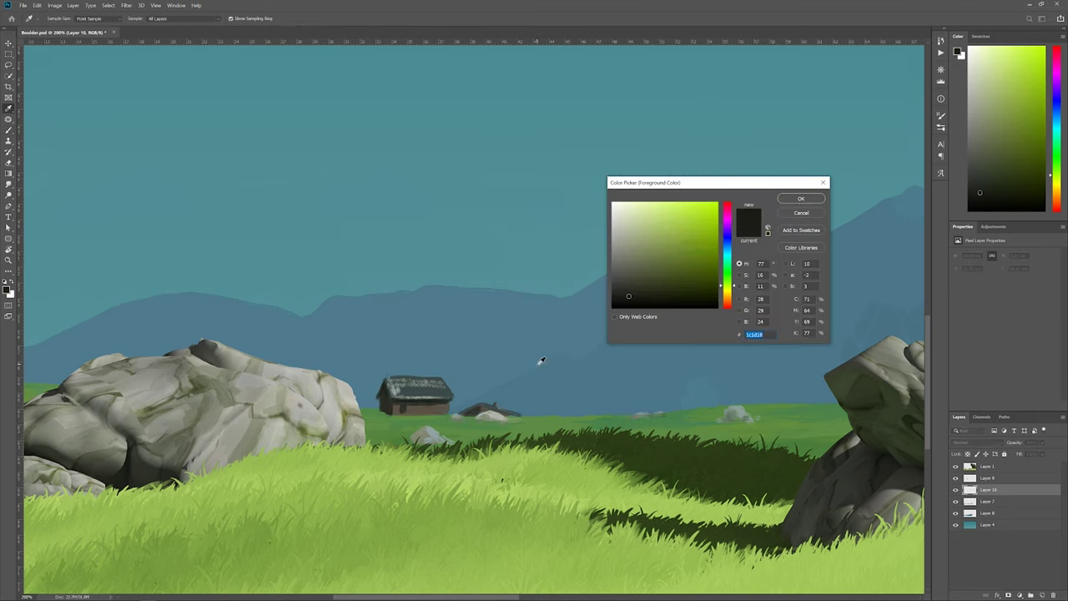
click(424, 408)
key(Return)
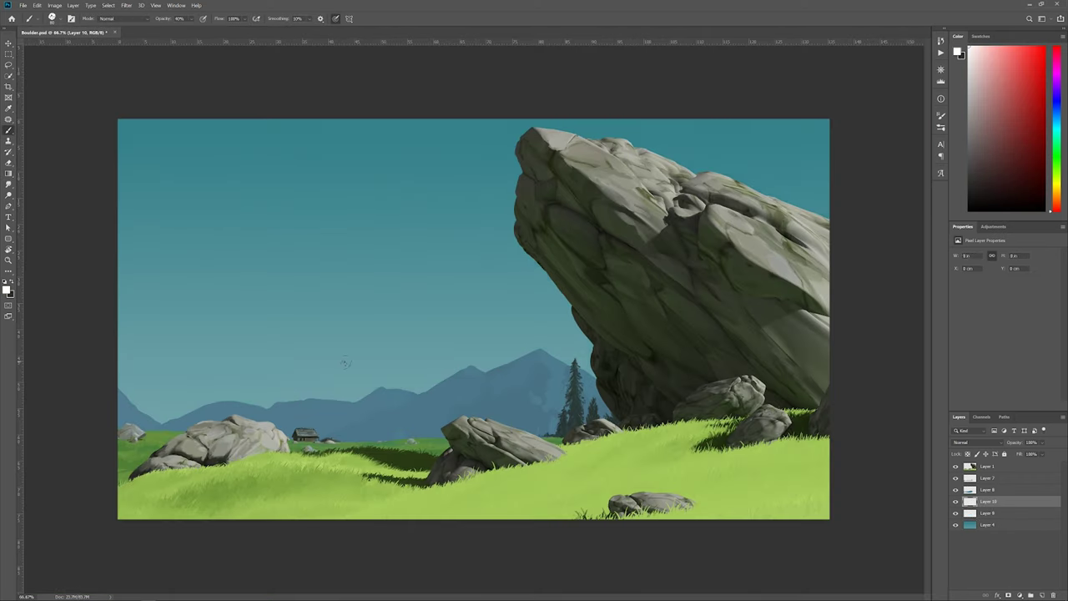
mouse_move(275, 402)
mouse_down()
mouse_move(309, 382)
mouse_move(347, 389)
mouse_up()
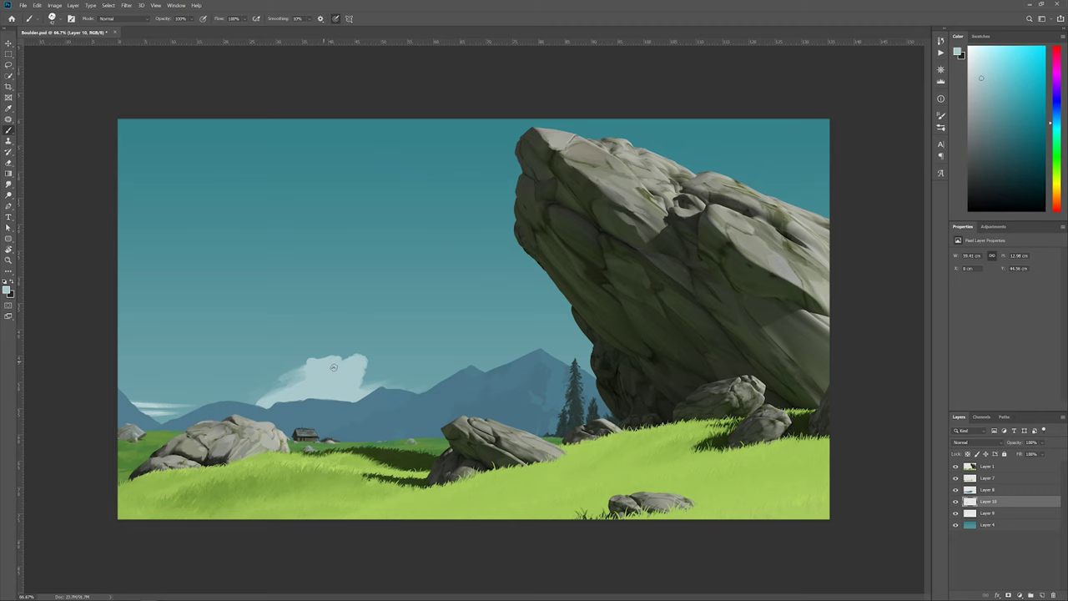
Paint light cloud streaks at upper right, diagonally and at upper left, and enlarge the boulder cloud.
drag(822, 149, 726, 153)
right_click(410, 144)
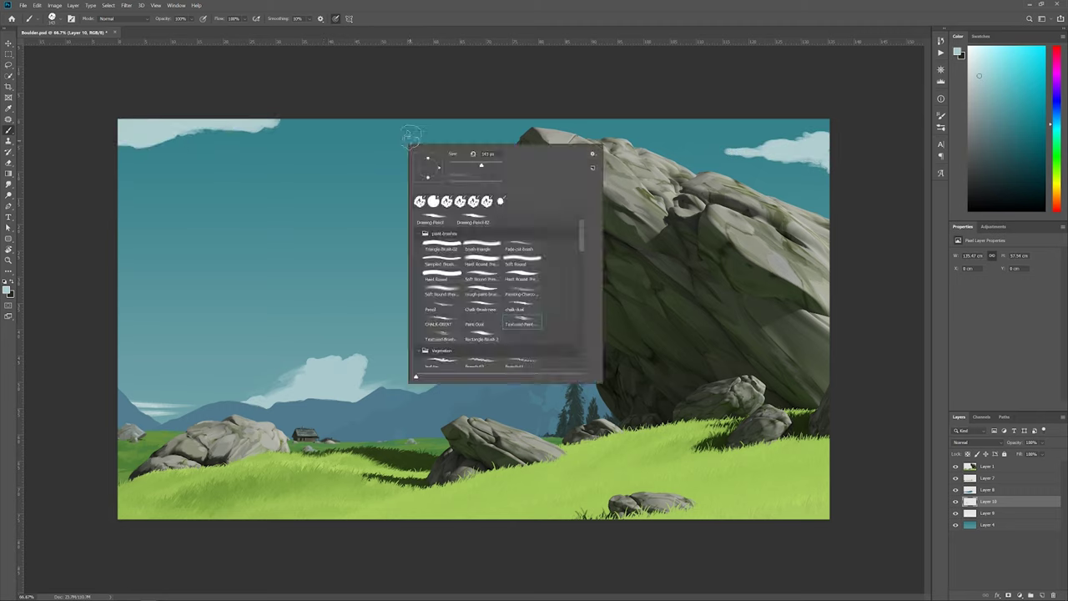
mouse_move(576, 316)
mouse_down()
mouse_move(119, 122)
mouse_move(400, 267)
mouse_up()
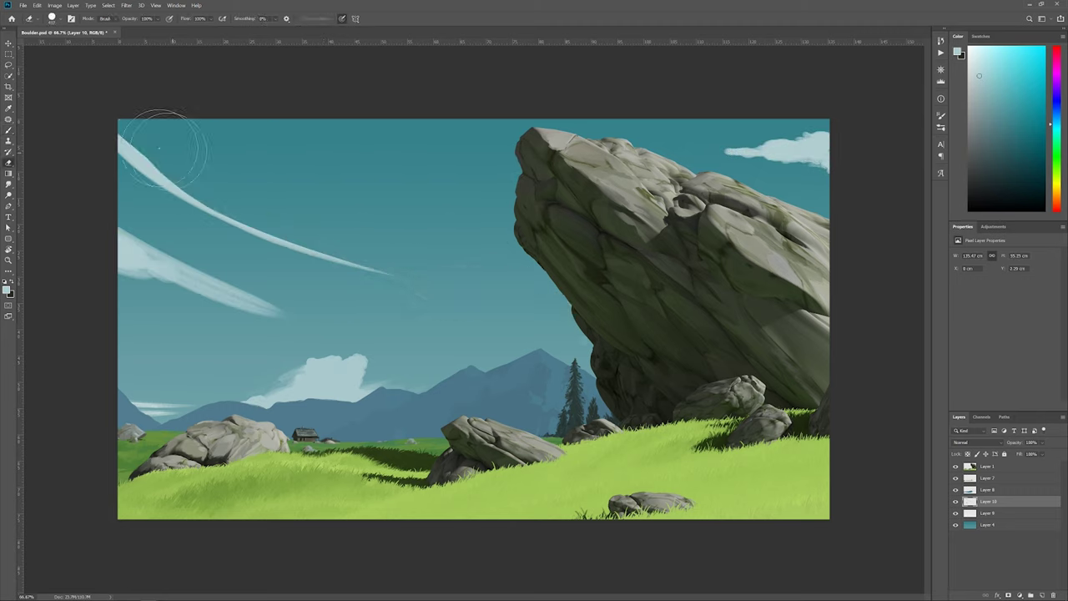
right_click(558, 363)
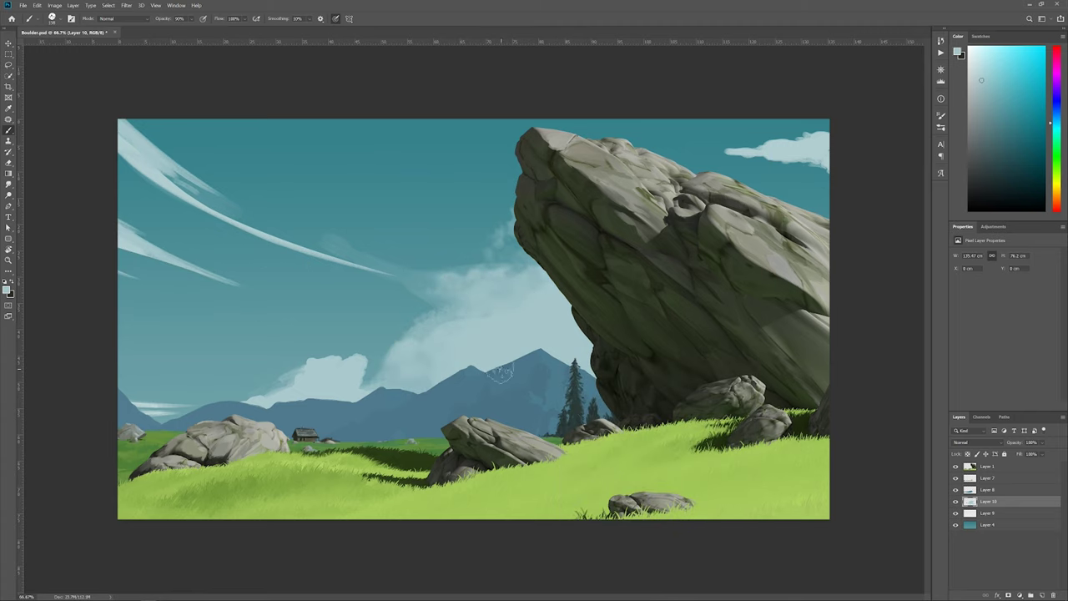
drag(150, 184, 242, 224)
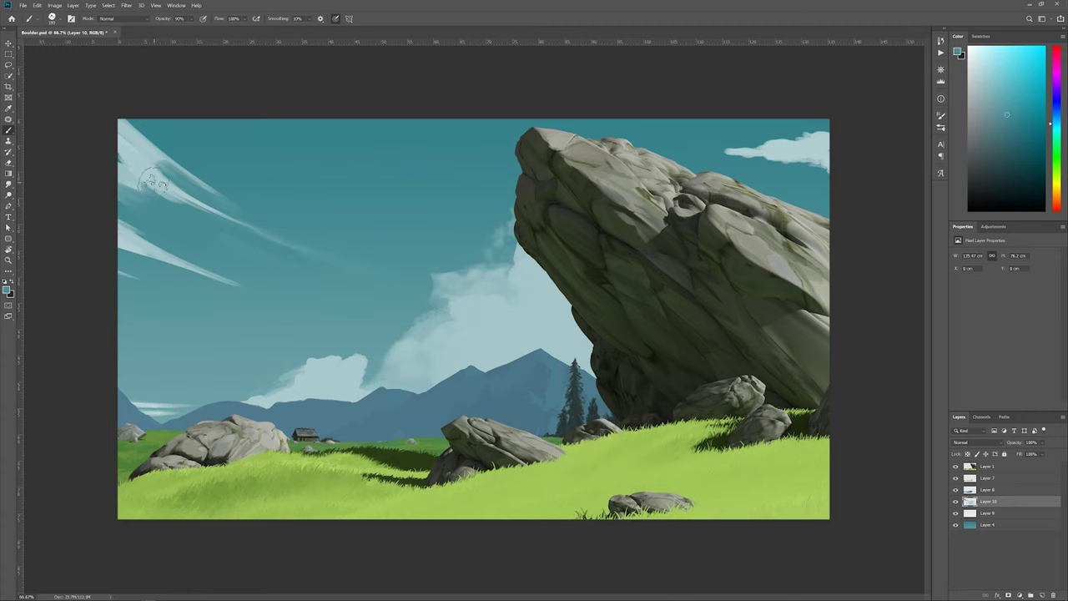
drag(501, 225, 438, 318)
Sample the teal sky to reshape the upper-left clouds and cover the small upper-right cloud.
alt+click(363, 186)
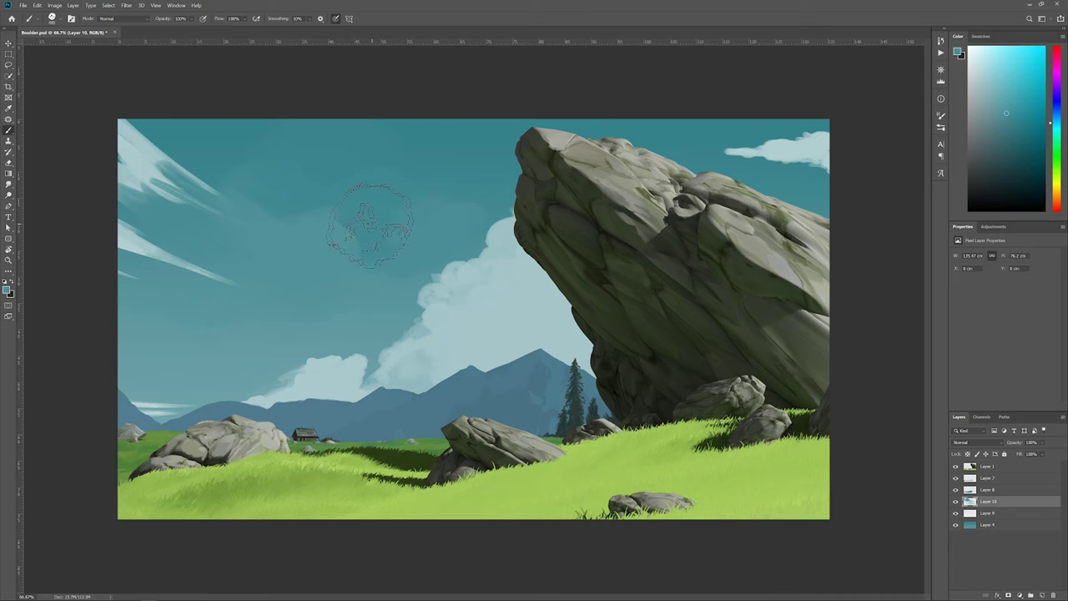
drag(151, 179, 242, 234)
drag(125, 242, 233, 284)
drag(200, 184, 276, 246)
drag(162, 125, 268, 255)
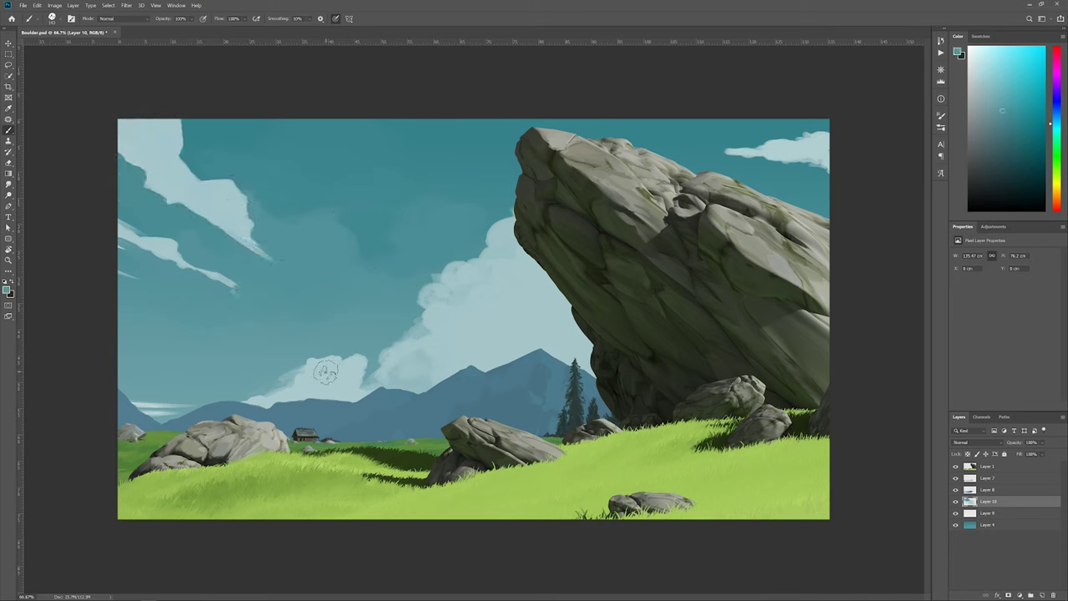
drag(734, 146, 827, 159)
Paint a larger pale cloud at top right and adjust the colour at 40% opacity.
right_click(476, 302)
key(Return)
mouse_move(777, 125)
mouse_down()
mouse_move(748, 163)
mouse_move(797, 177)
mouse_move(718, 159)
mouse_move(751, 138)
mouse_move(777, 146)
mouse_up()
key(4)
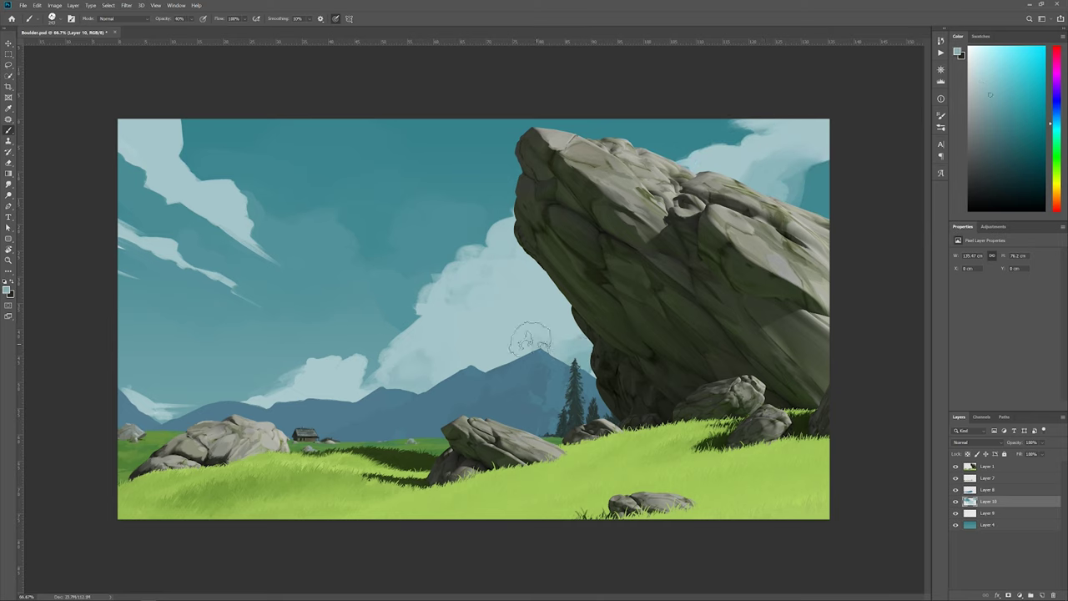
alt+shift+right_click(530, 339)
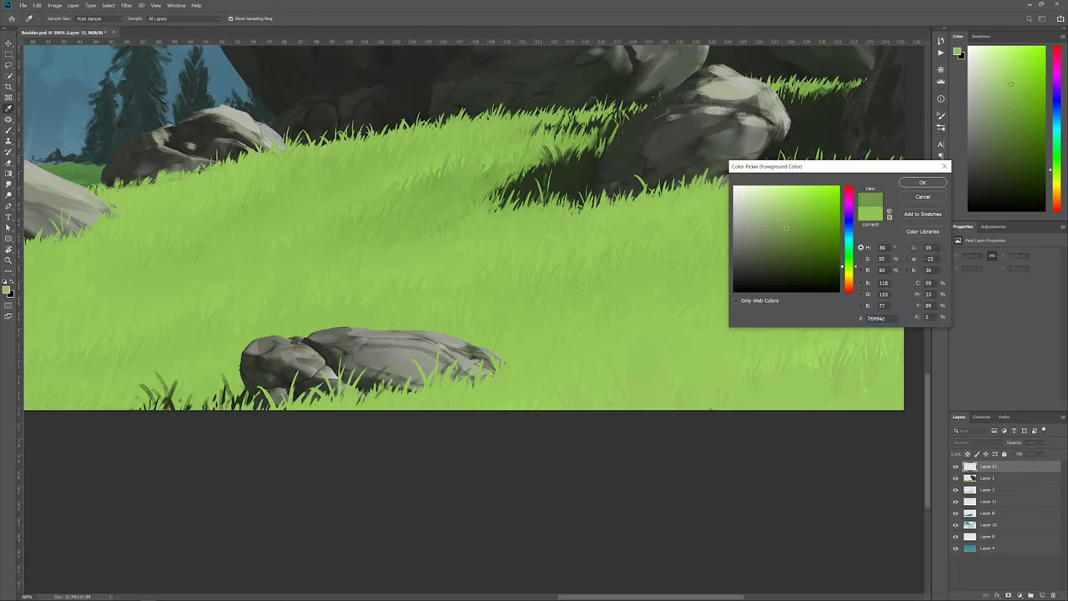
key(Return)
key(b)
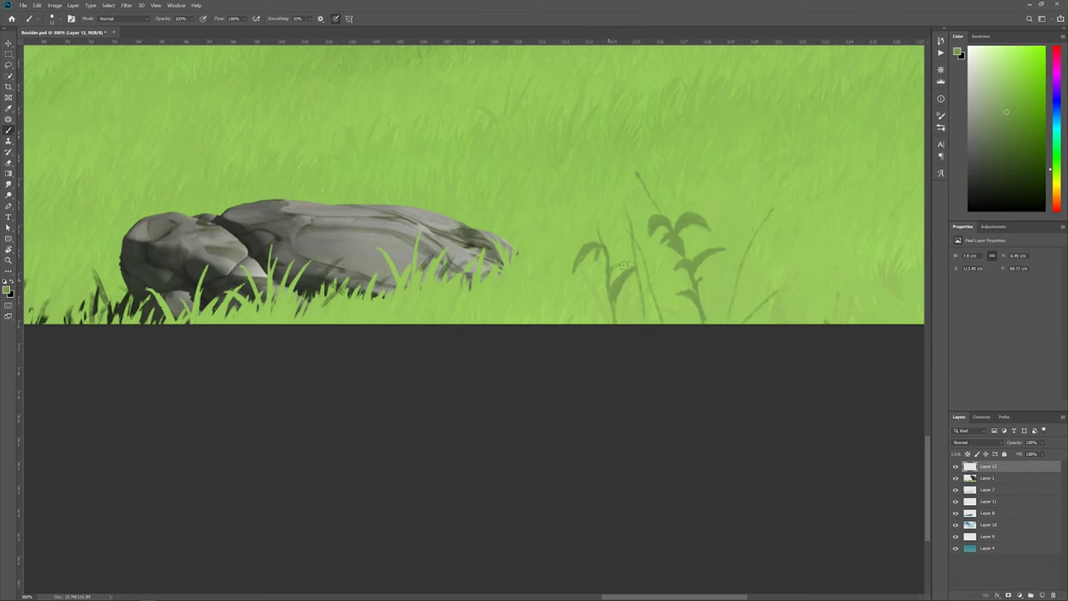
Pick pale yellow and lavender flower colours for the meadow, then resample the grass green.
scroll(493, 338, up, 3)
scroll(638, 318, down, 1)
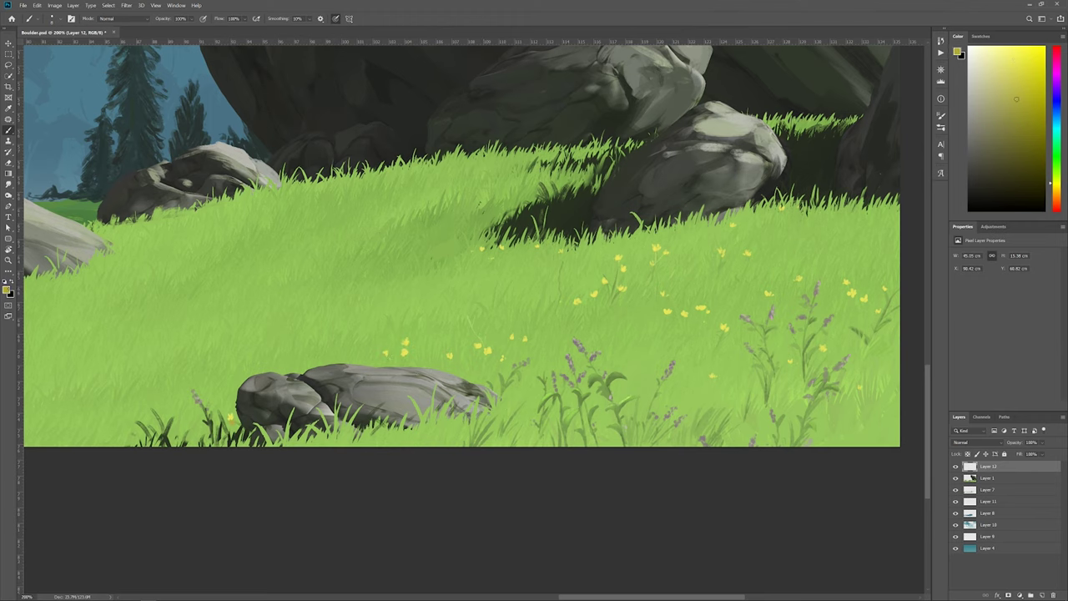
alt+click(626, 181)
mouse_move(500, 251)
mouse_down()
mouse_move(668, 250)
mouse_move(910, 146)
mouse_up()
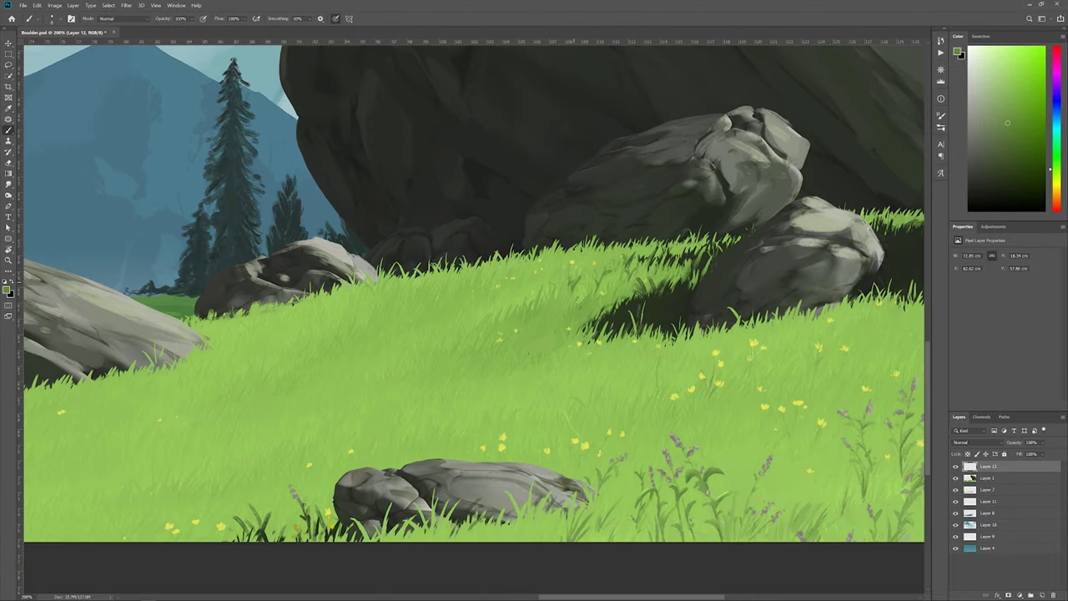
alt+click(681, 484)
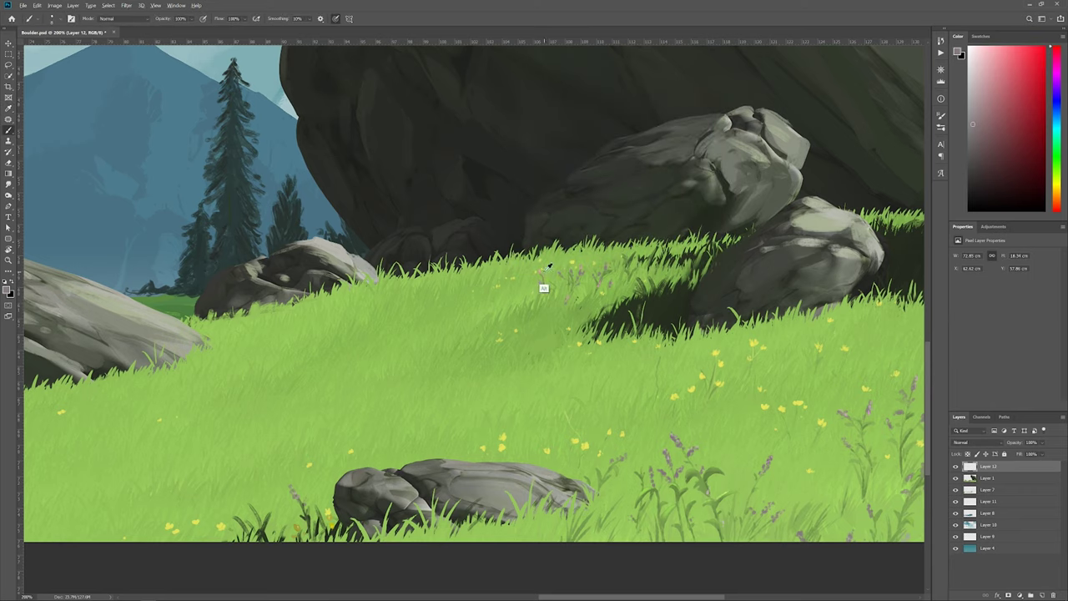
alt+click(616, 277)
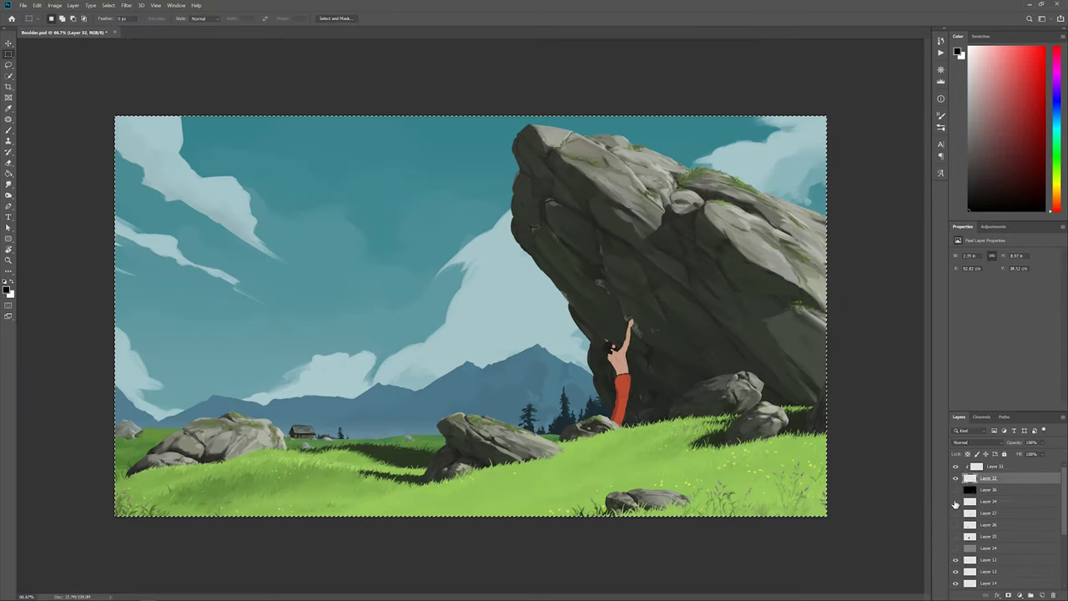
Make Layer 34 with the red-trousered climber visible.
click(955, 504)
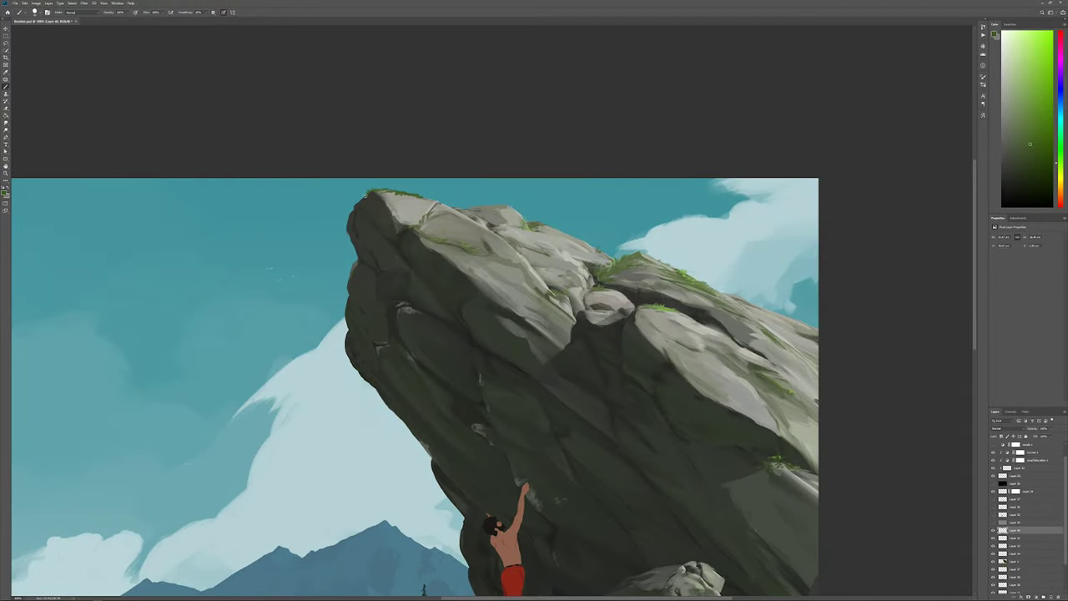
Try lighter green-grey and orange paint colours, then swap back to green.
alt+click(701, 141)
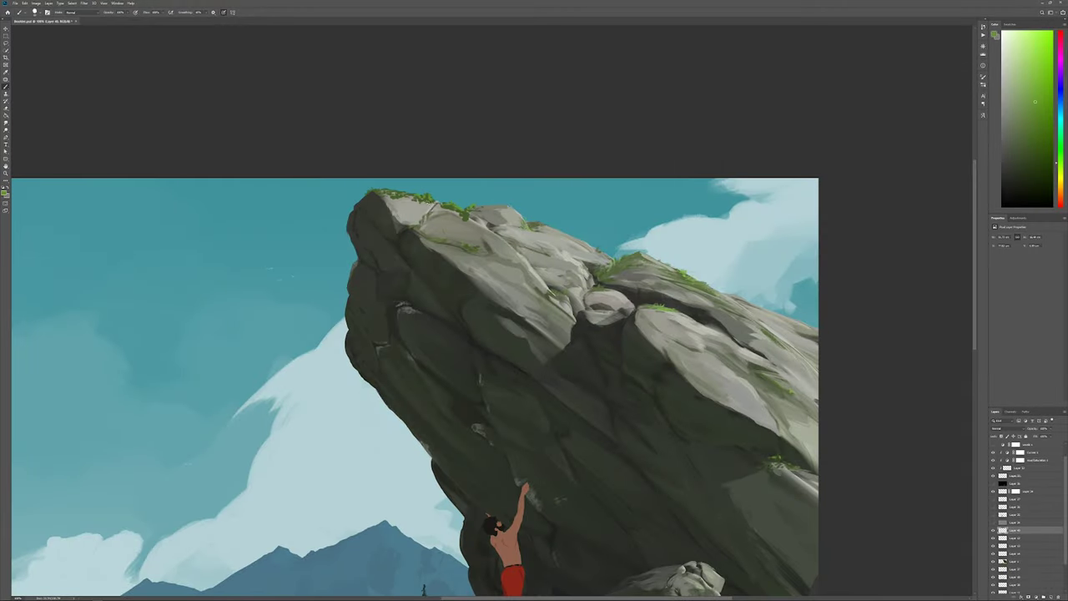
alt+shift+right_click(683, 125)
alt+shift+right_click(683, 126)
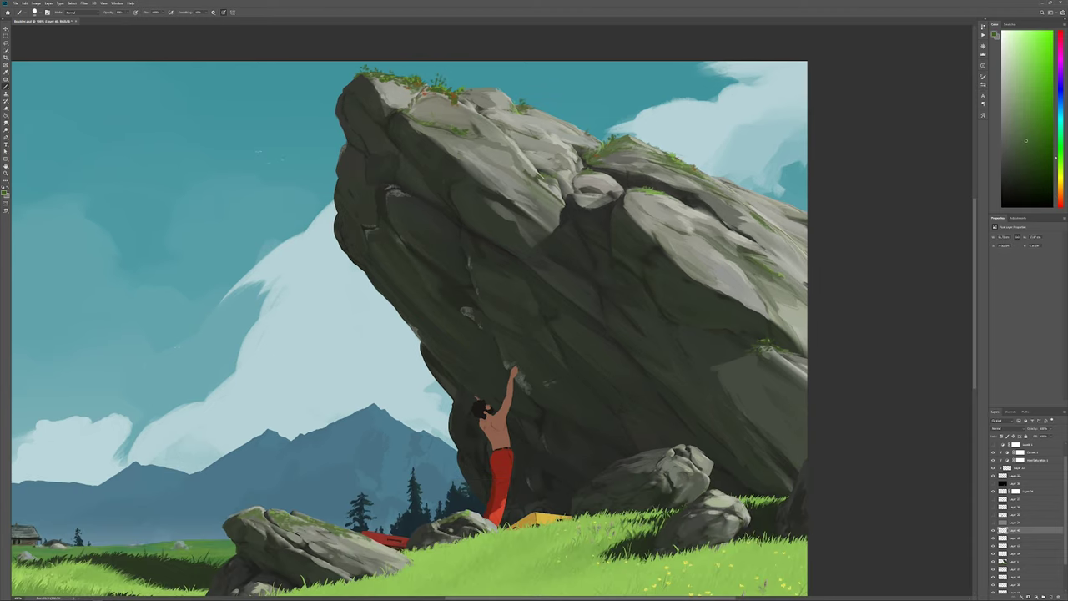
alt+shift+right_click(682, 125)
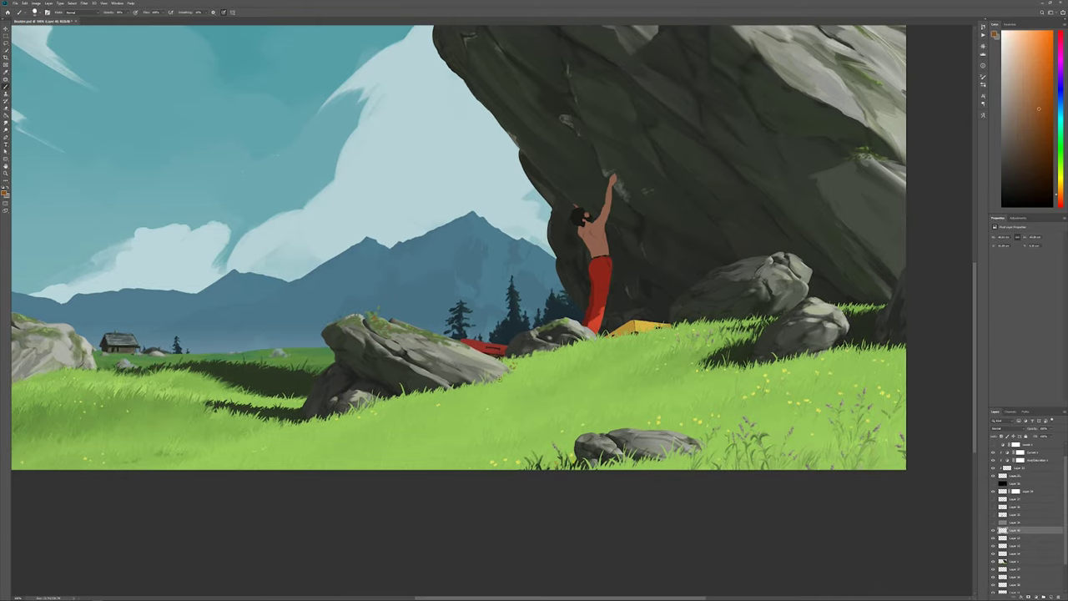
key(x)
Sample darker grey-green, lighter grey-green and moss-green tones along the boulder's top.
drag(839, 299, 734, 302)
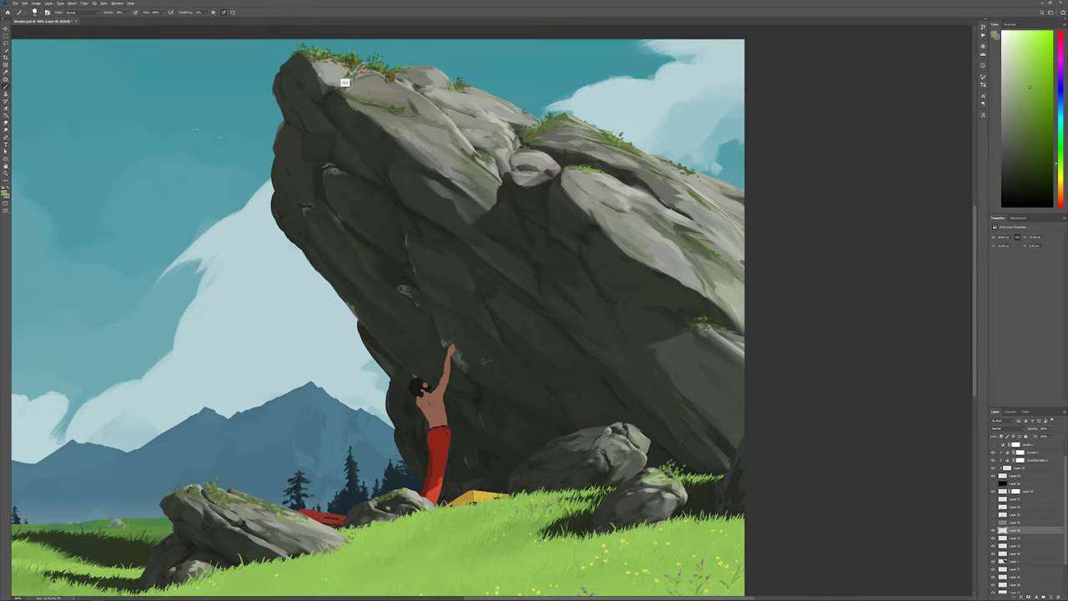
alt+click(345, 83)
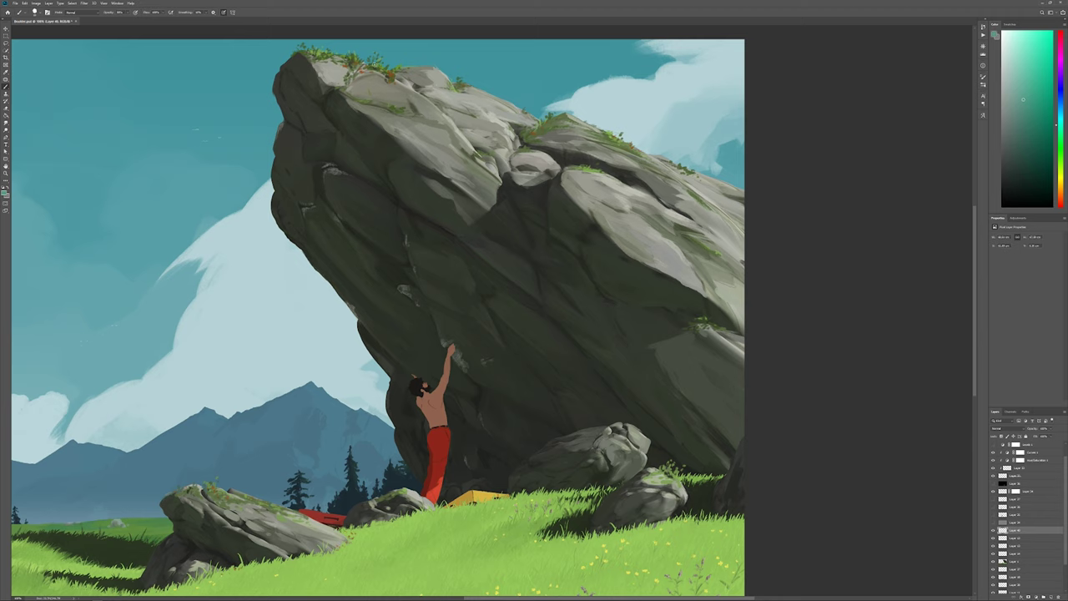
right_click(415, 117)
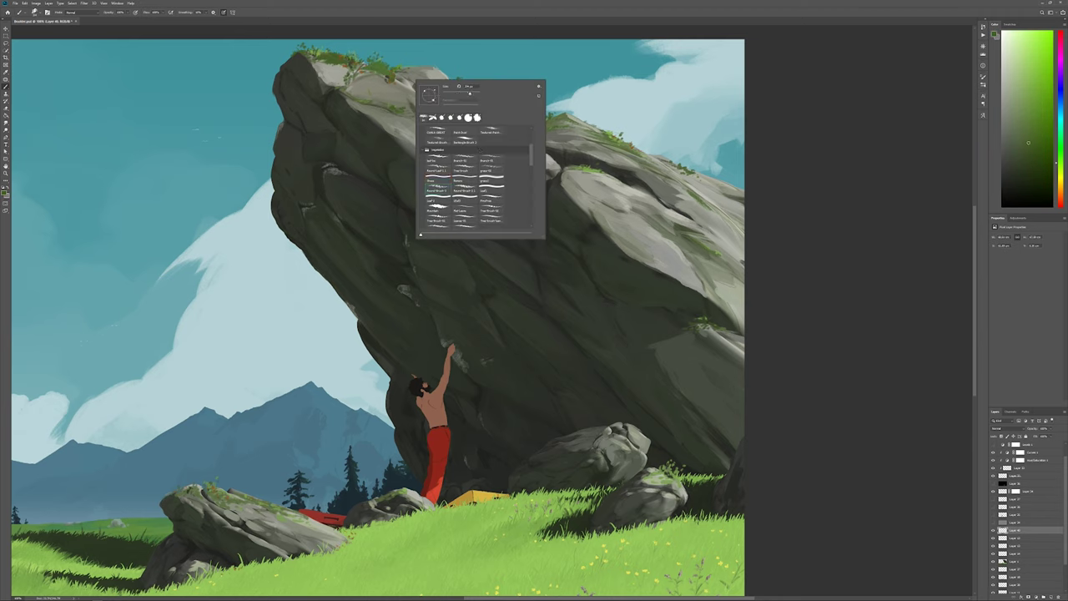
key(Escape)
alt+click(492, 198)
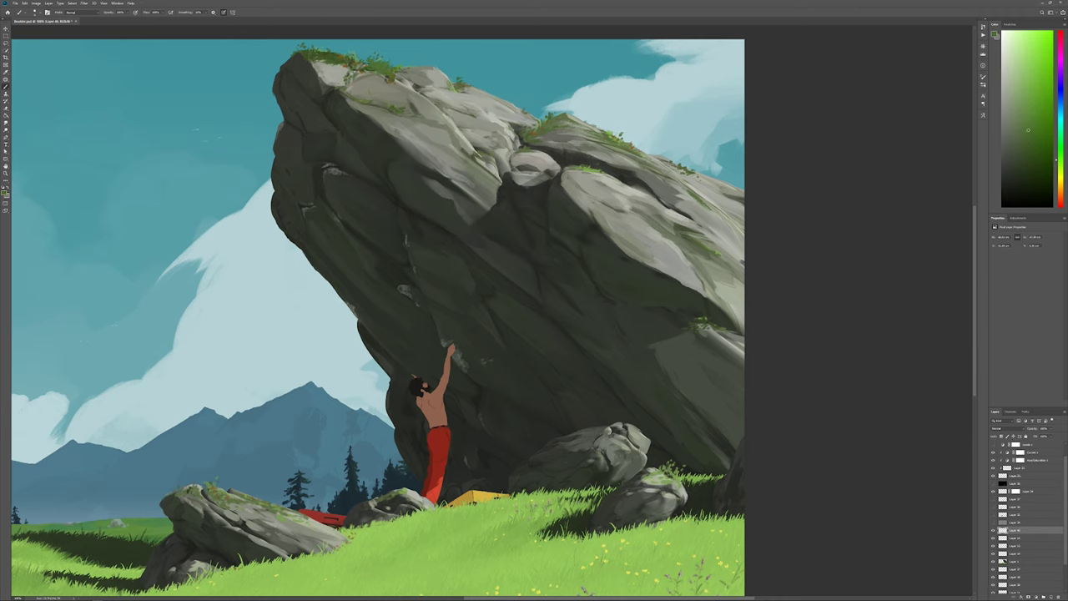
alt+click(376, 83)
Sample the pale sky, a bright grass green, a mid green and a darker green for the moss and shrub.
alt+click(229, 295)
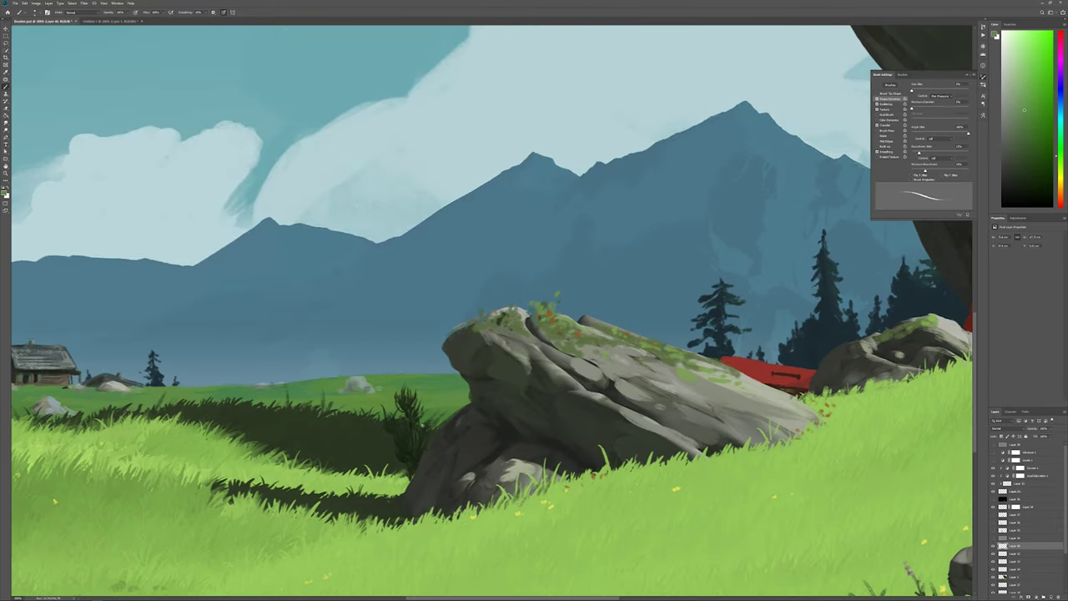
alt+click(420, 433)
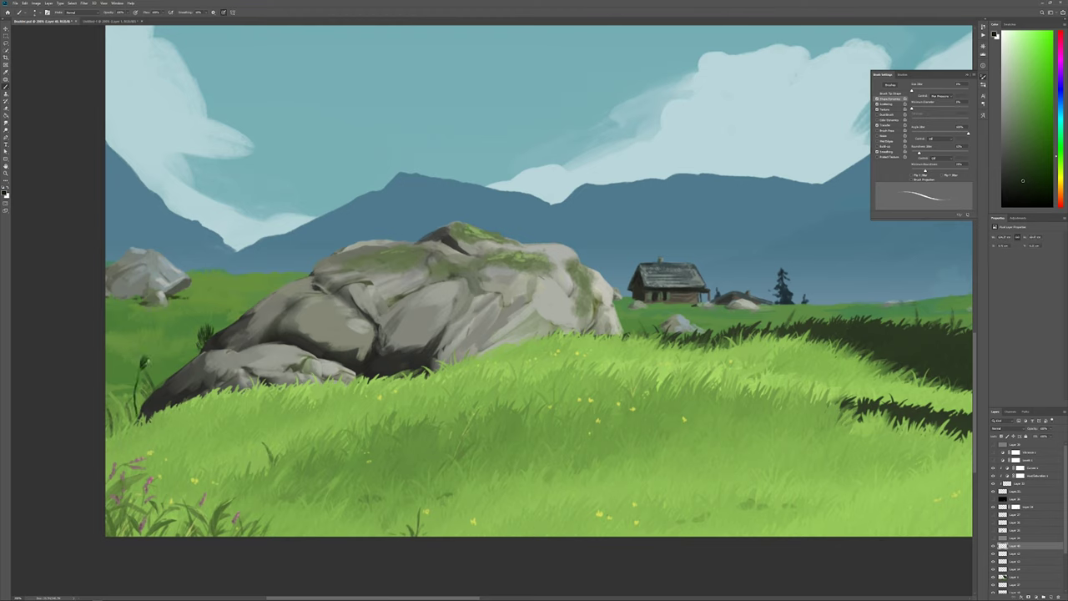
alt+click(120, 416)
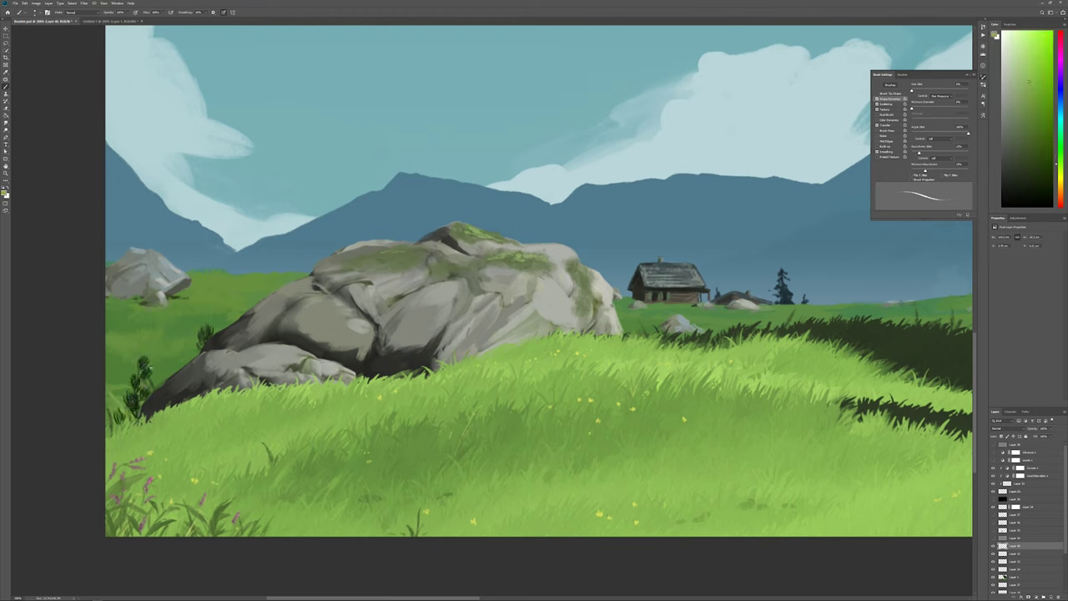
alt+click(142, 363)
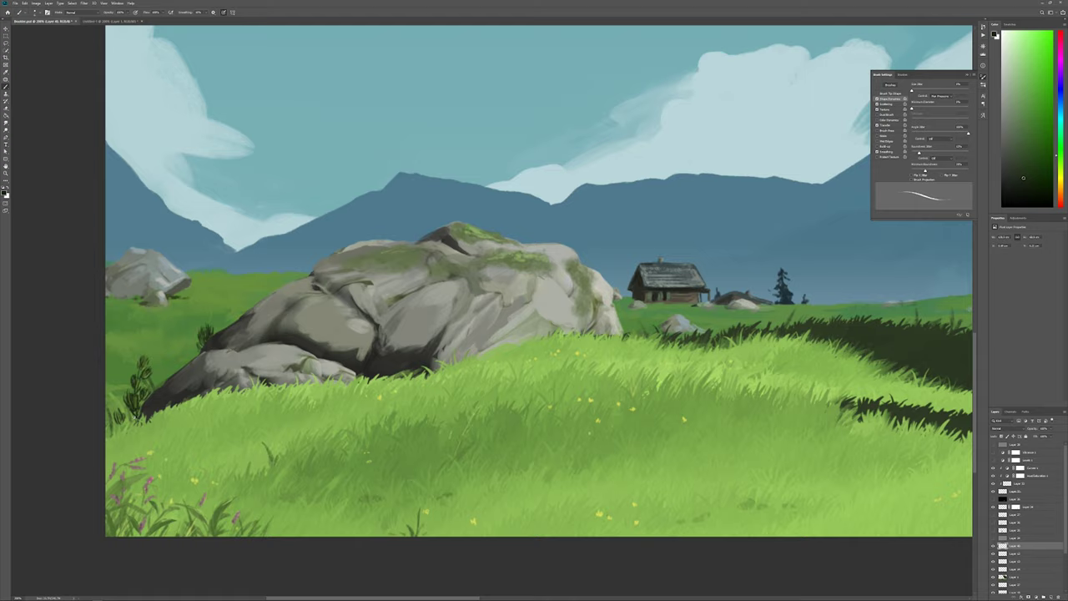
alt+click(147, 362)
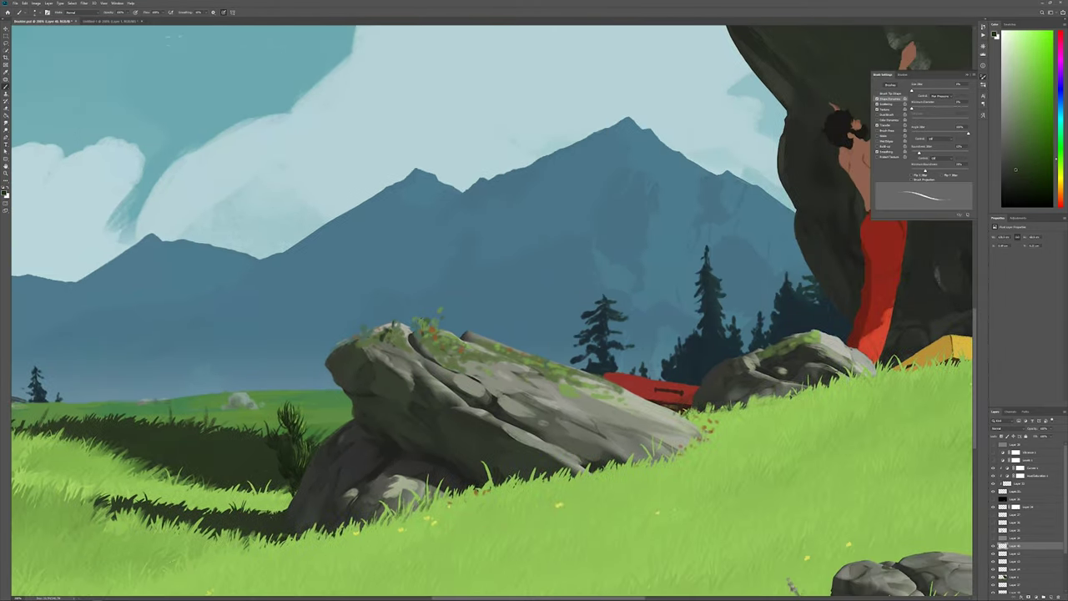
Sample a green from the painting, then fit the whole image in view with Ctrl+0.
alt+click(398, 334)
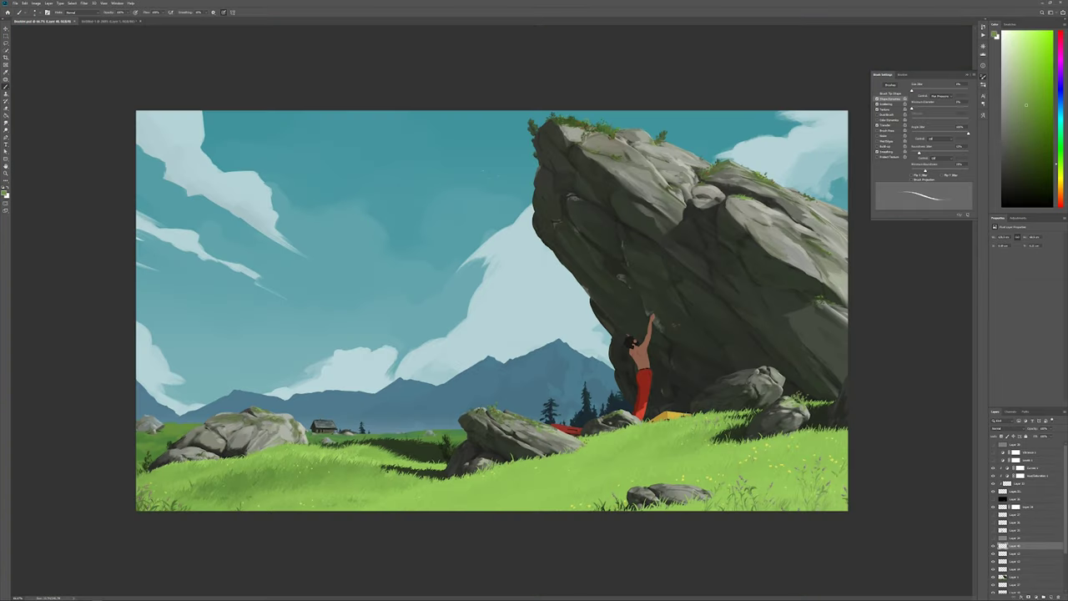
key(ctrl+0)
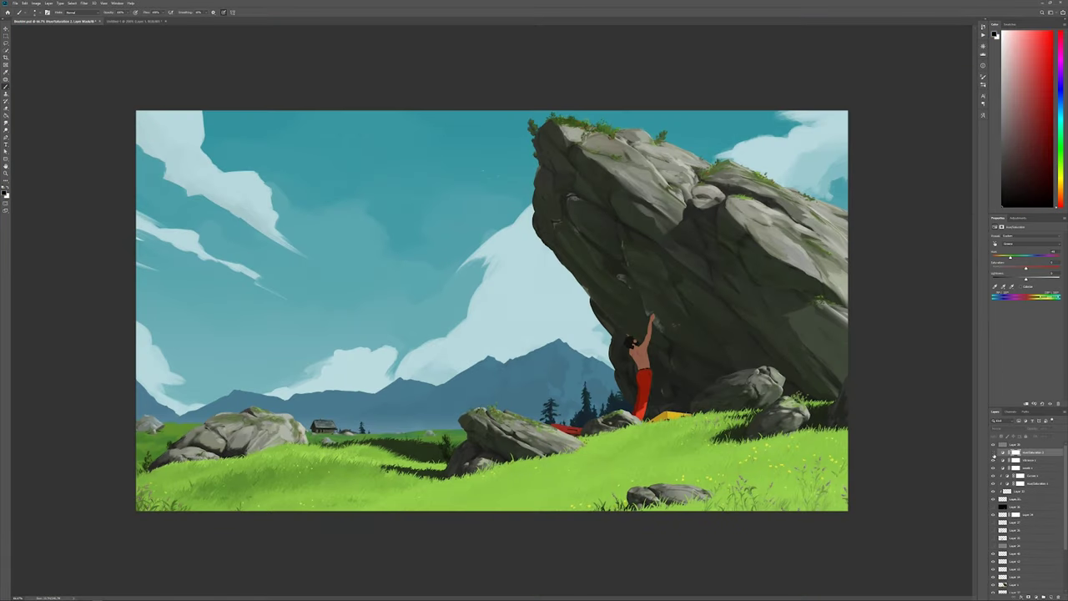